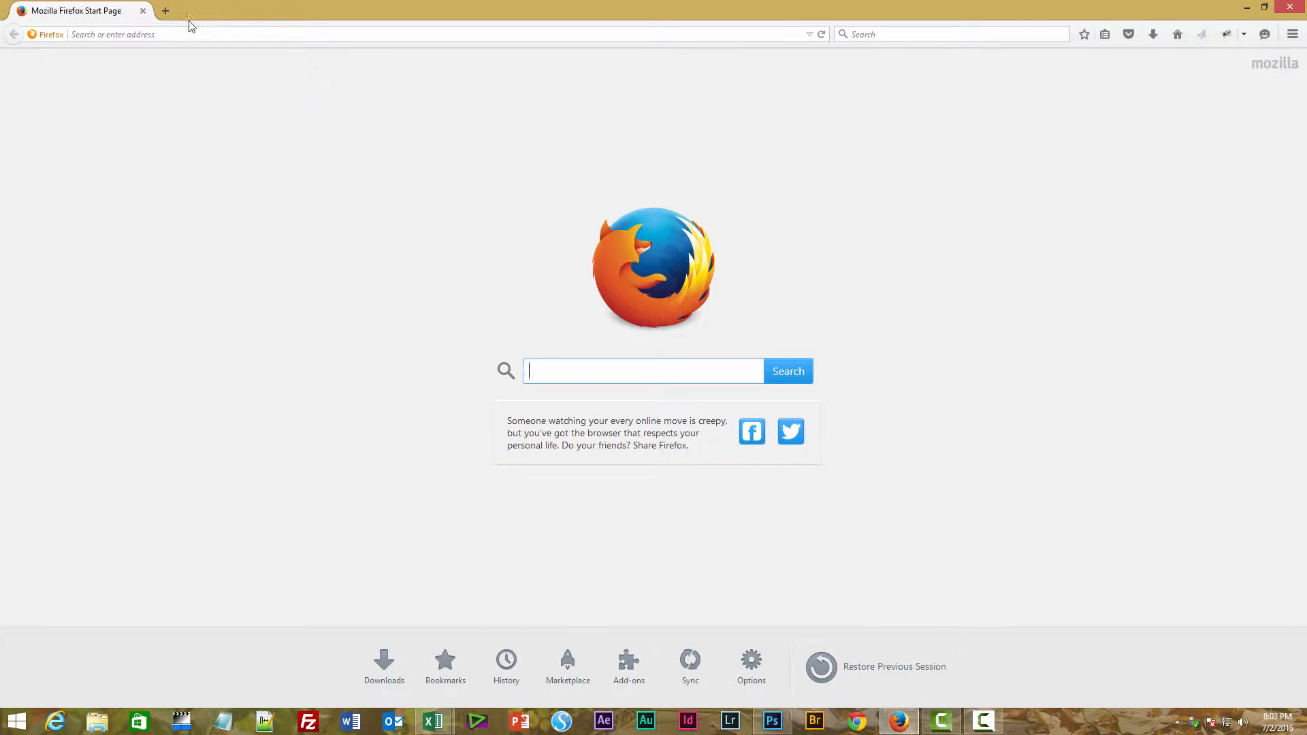
- Put the cursor in the empty Firefox address bar on the Start Page
click(190, 34)
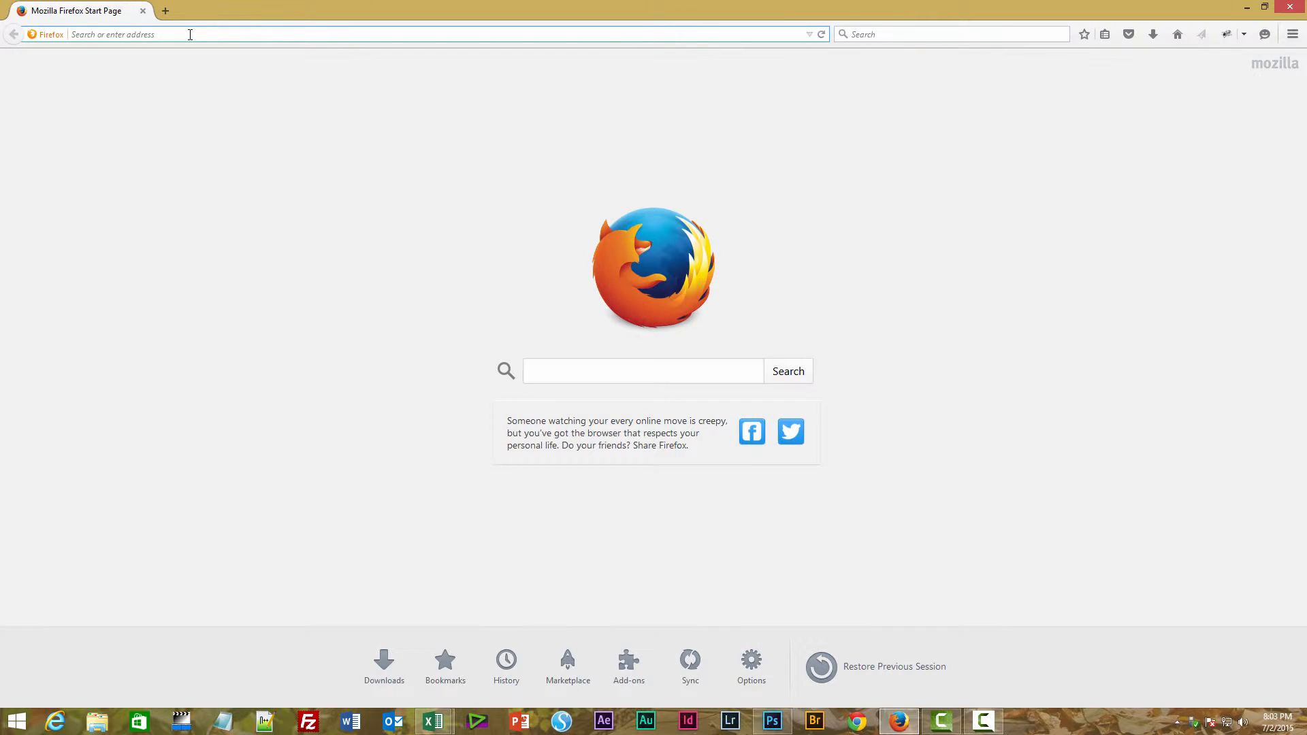
- Go to vividmediaproductions.com/administrator using the autofilled site address
text(vividmediaproductions.com/)
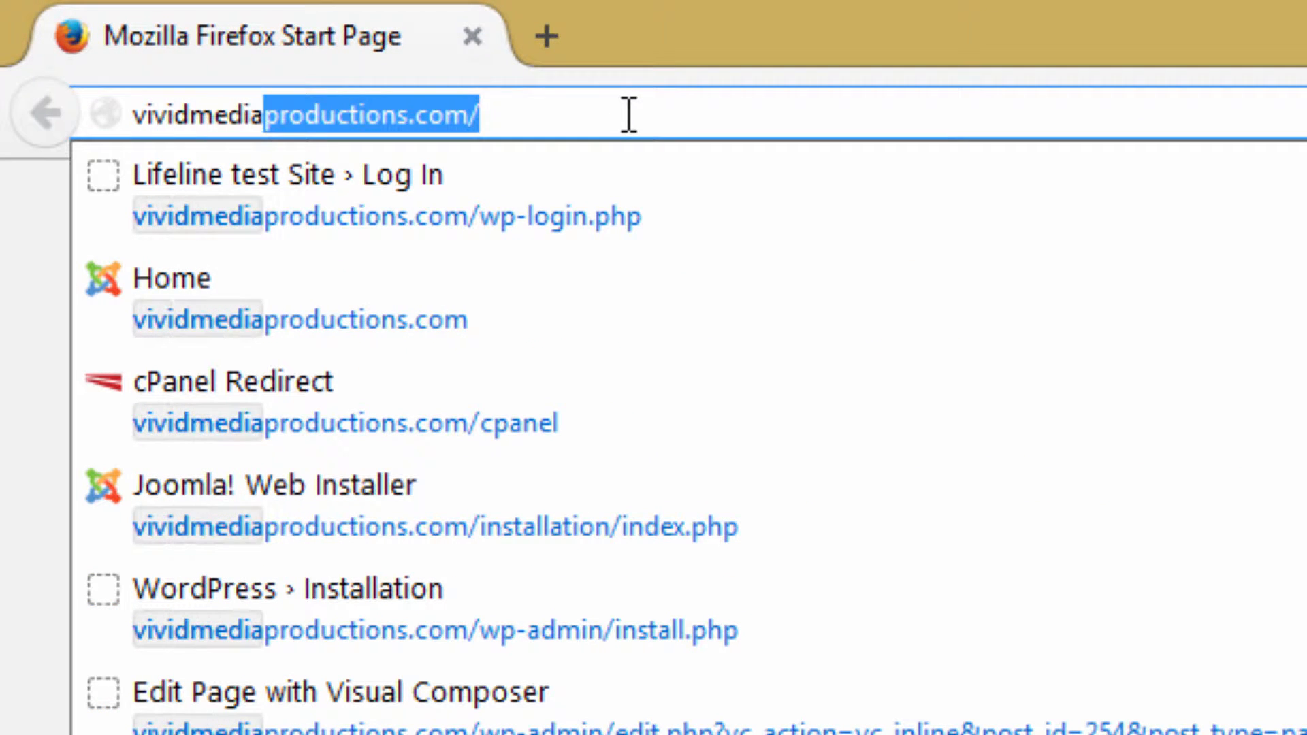
click(516, 121)
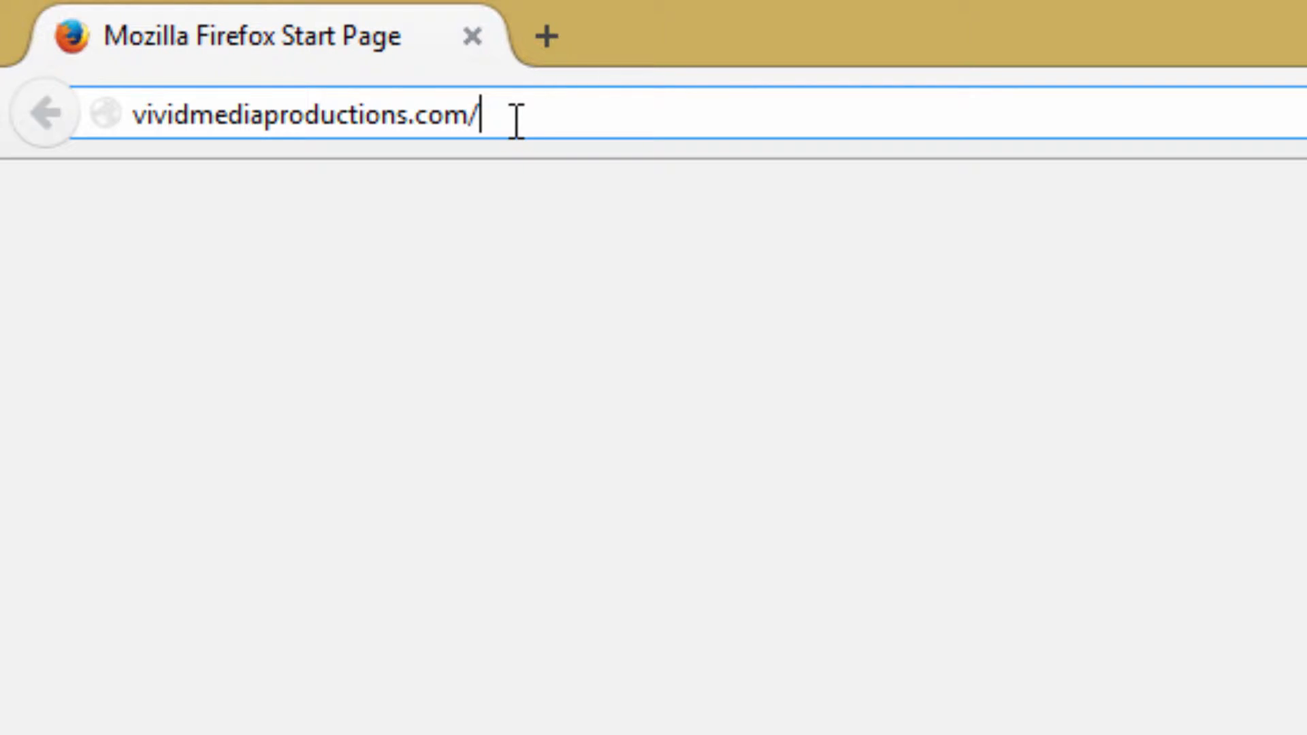
text(administrator)
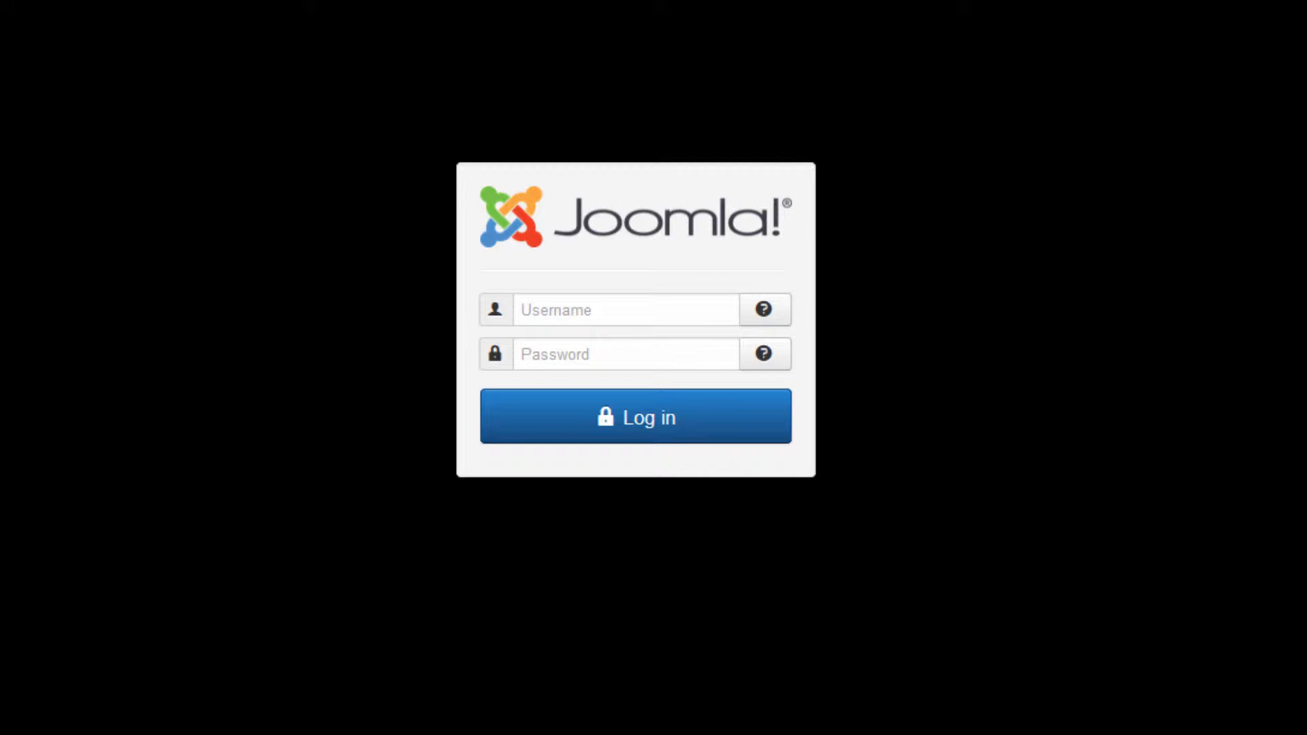
- Log in with the browser's saved username and password to reach the Control Panel
click(691, 314)
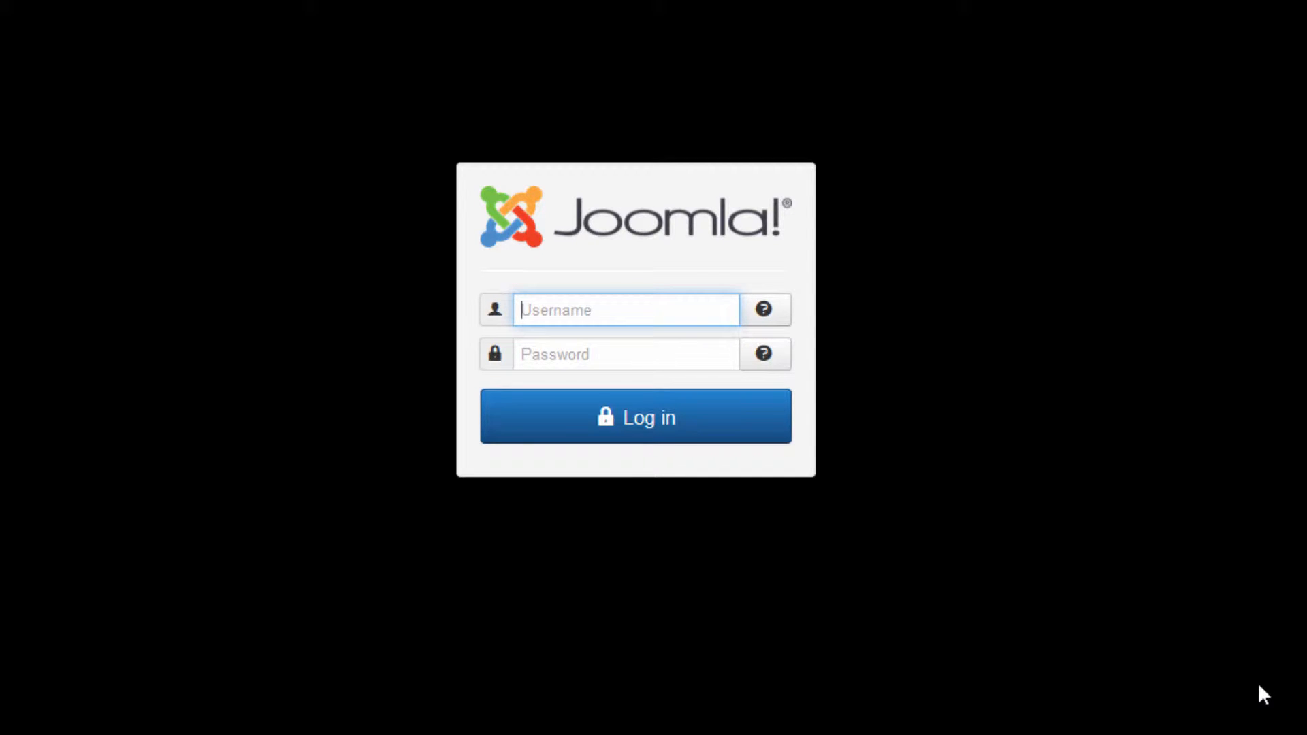
text(v)
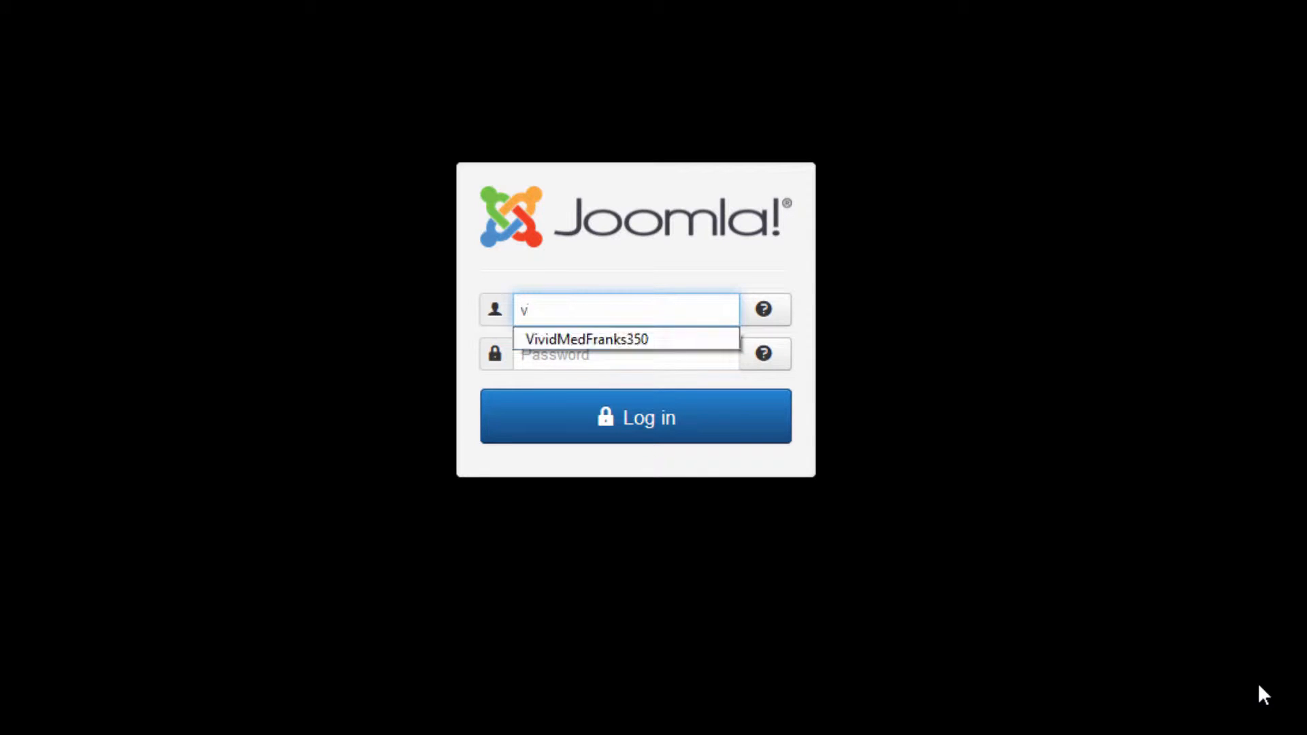
key(Down)
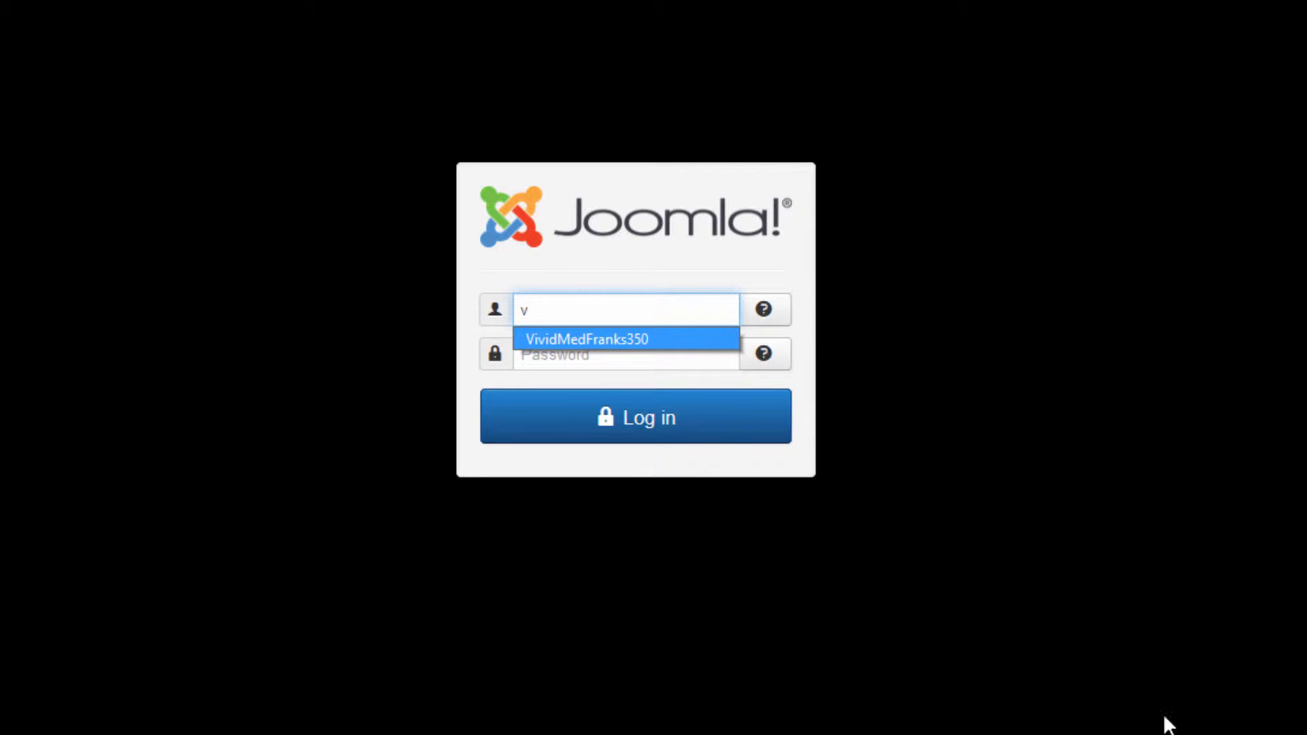
key(Escape)
click(612, 343)
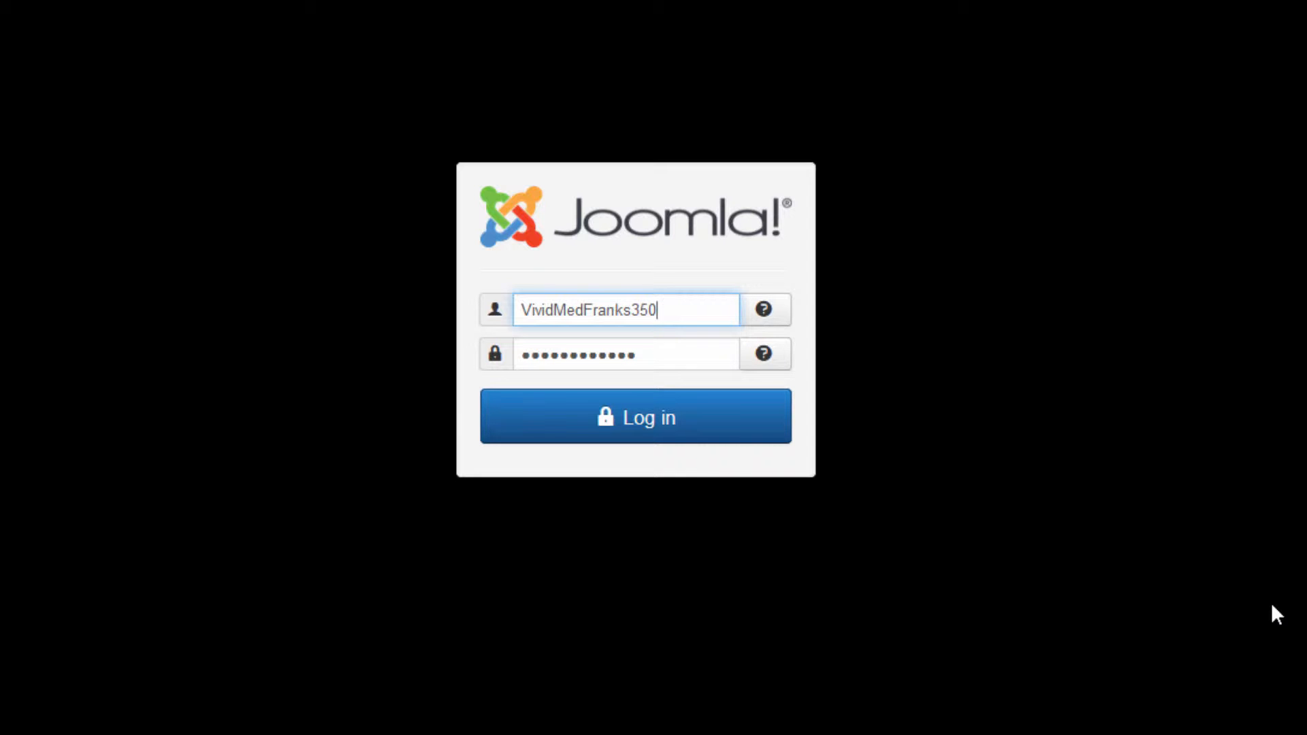
click(660, 419)
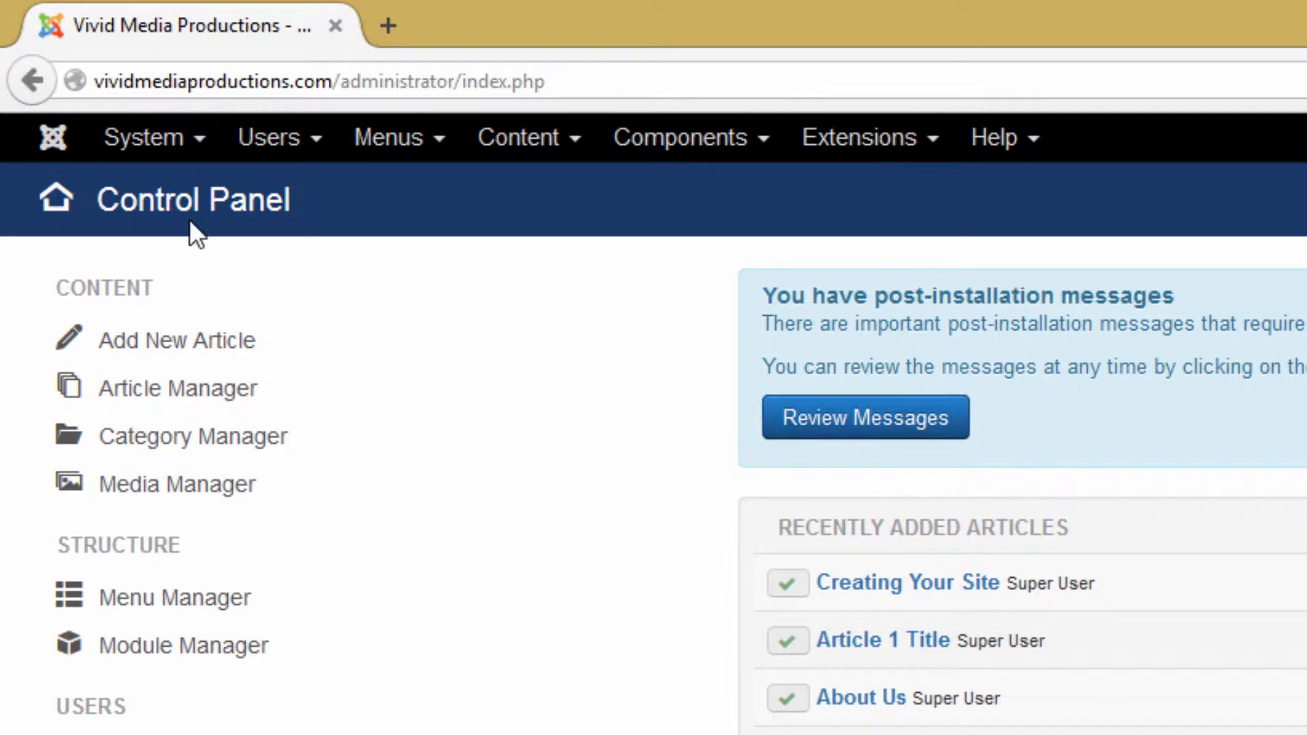
- Look through the System, Users, Menus, Content and Components menus, then open Global Configuration
click(160, 152)
click(275, 146)
click(277, 144)
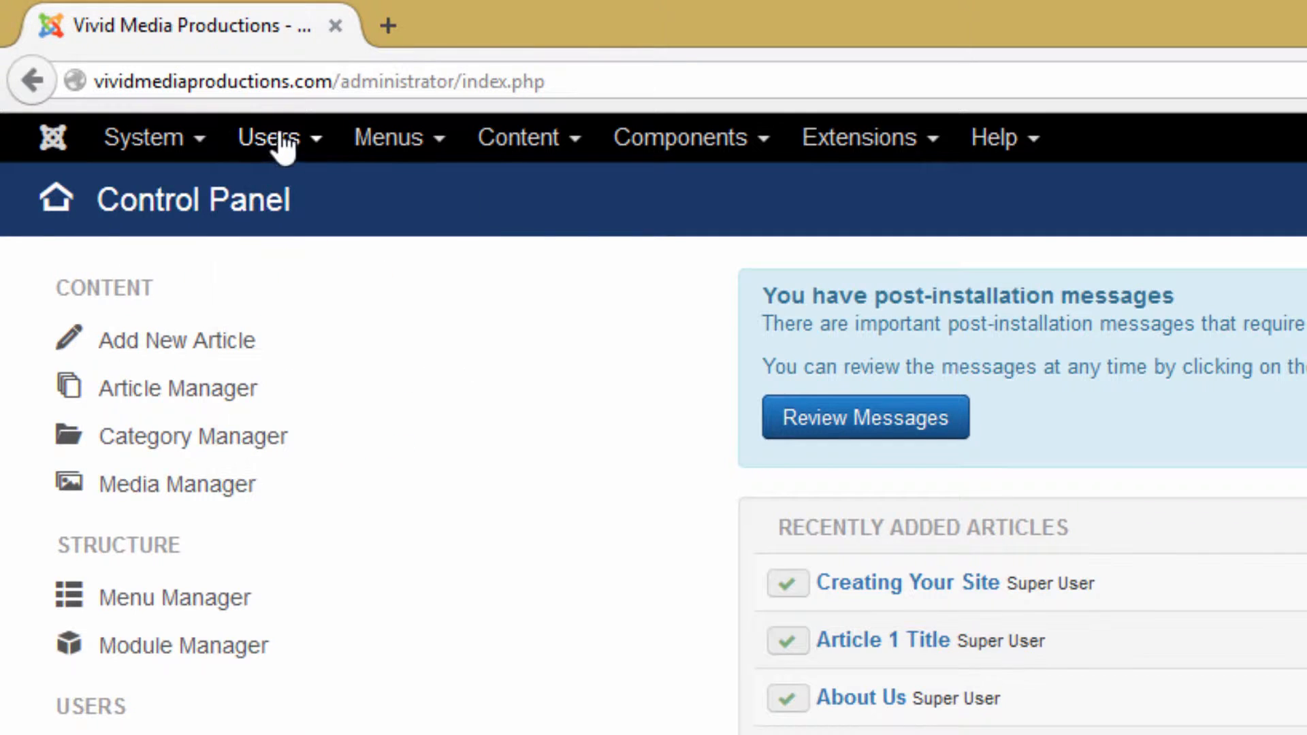
click(398, 144)
click(482, 143)
click(497, 149)
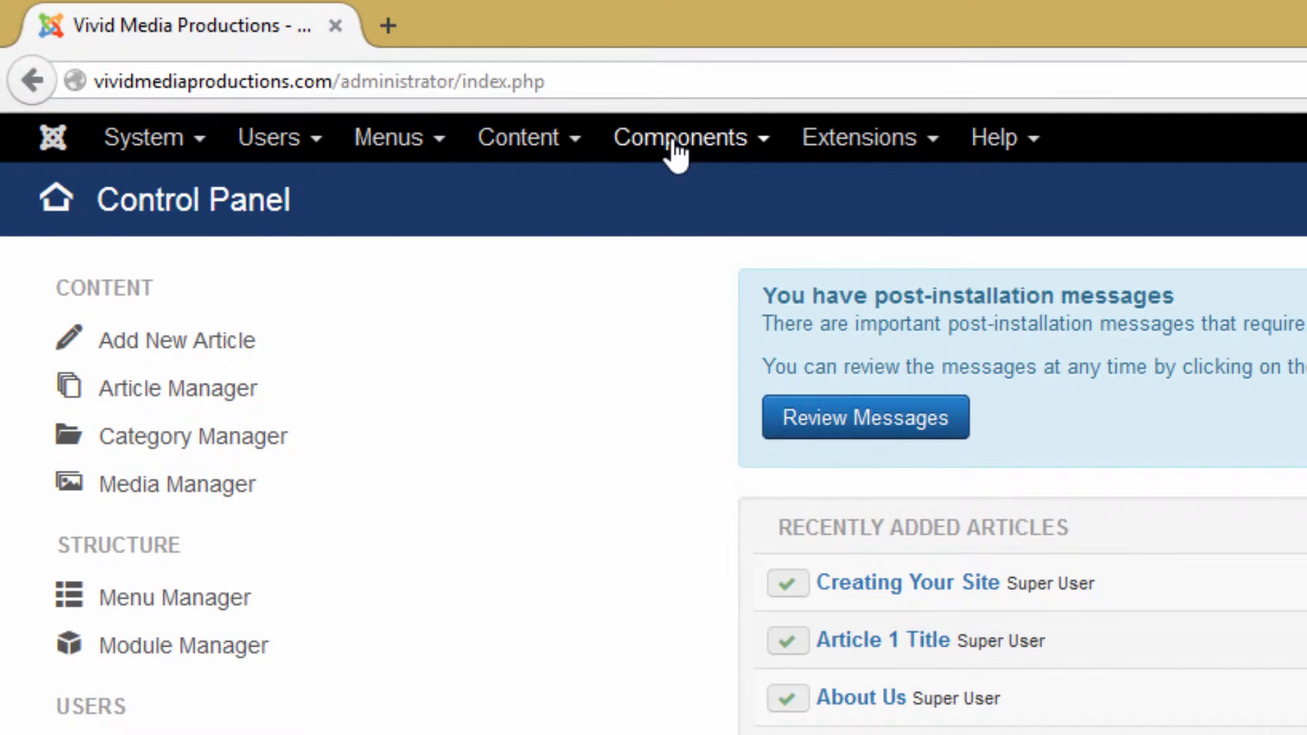
click(677, 144)
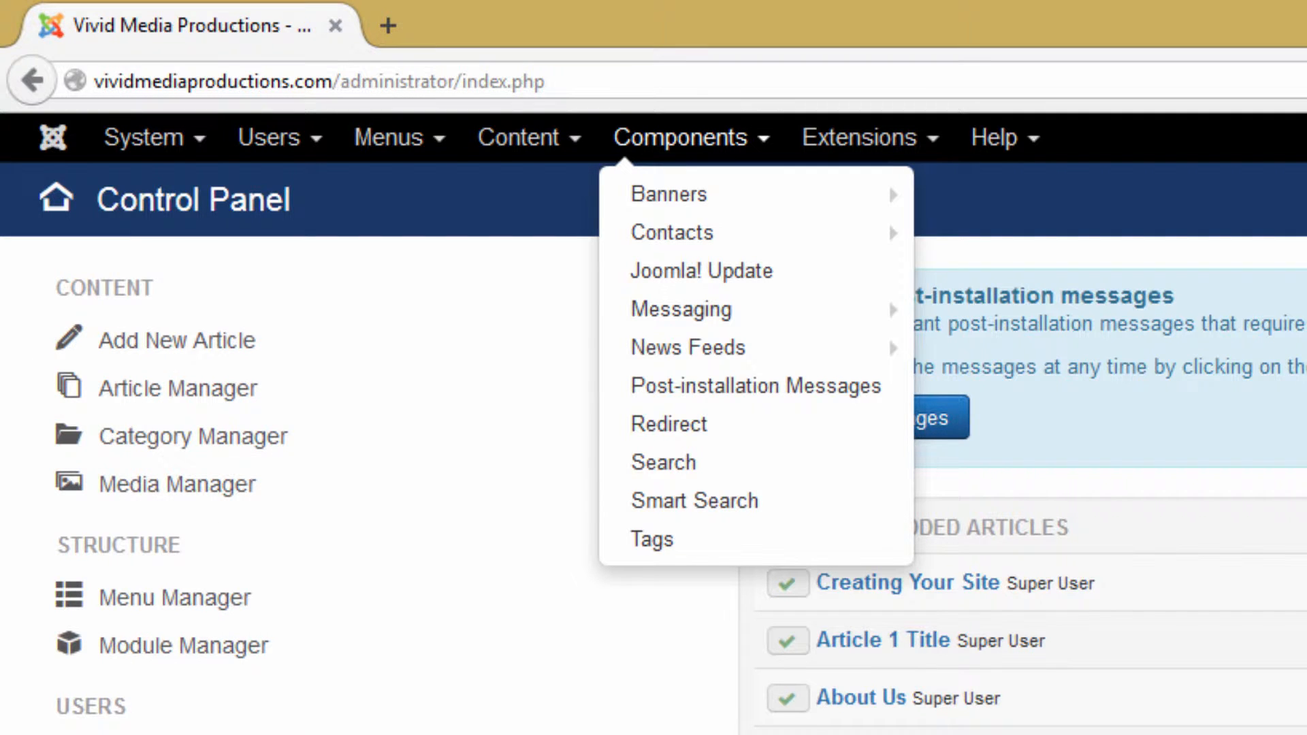
click(179, 143)
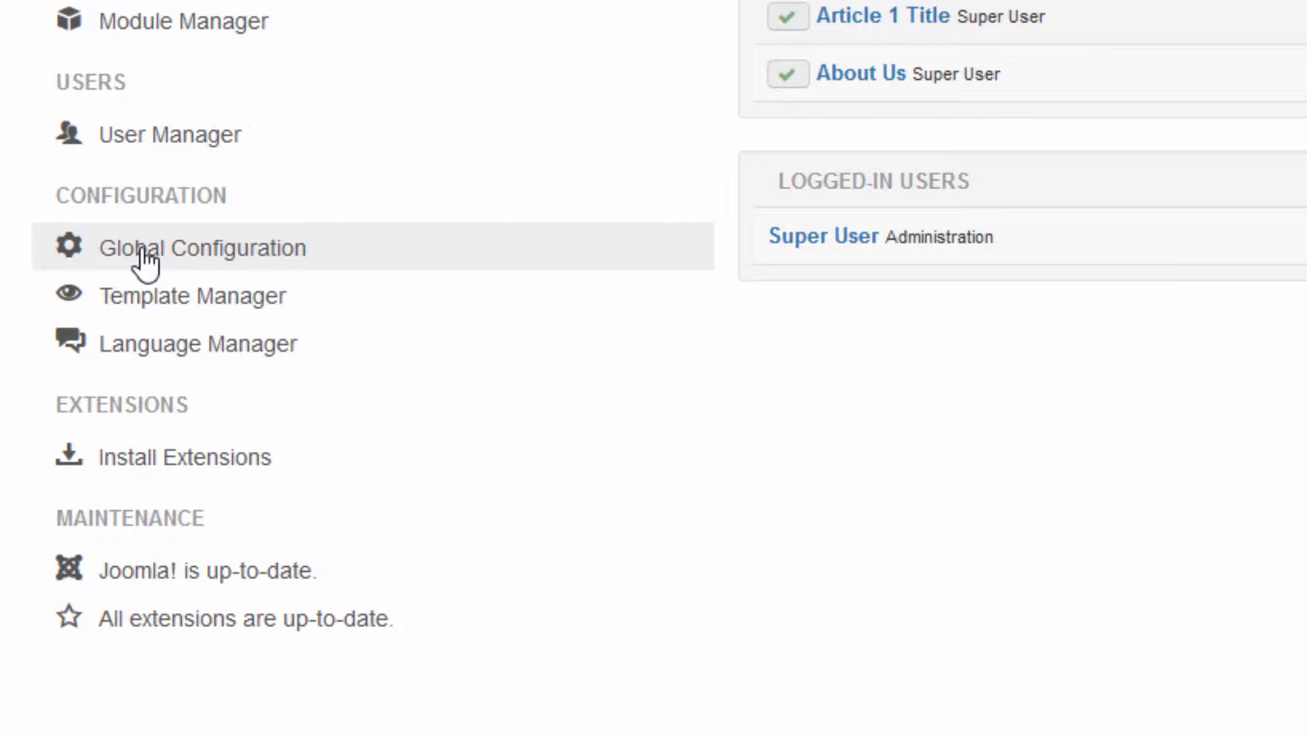
click(145, 258)
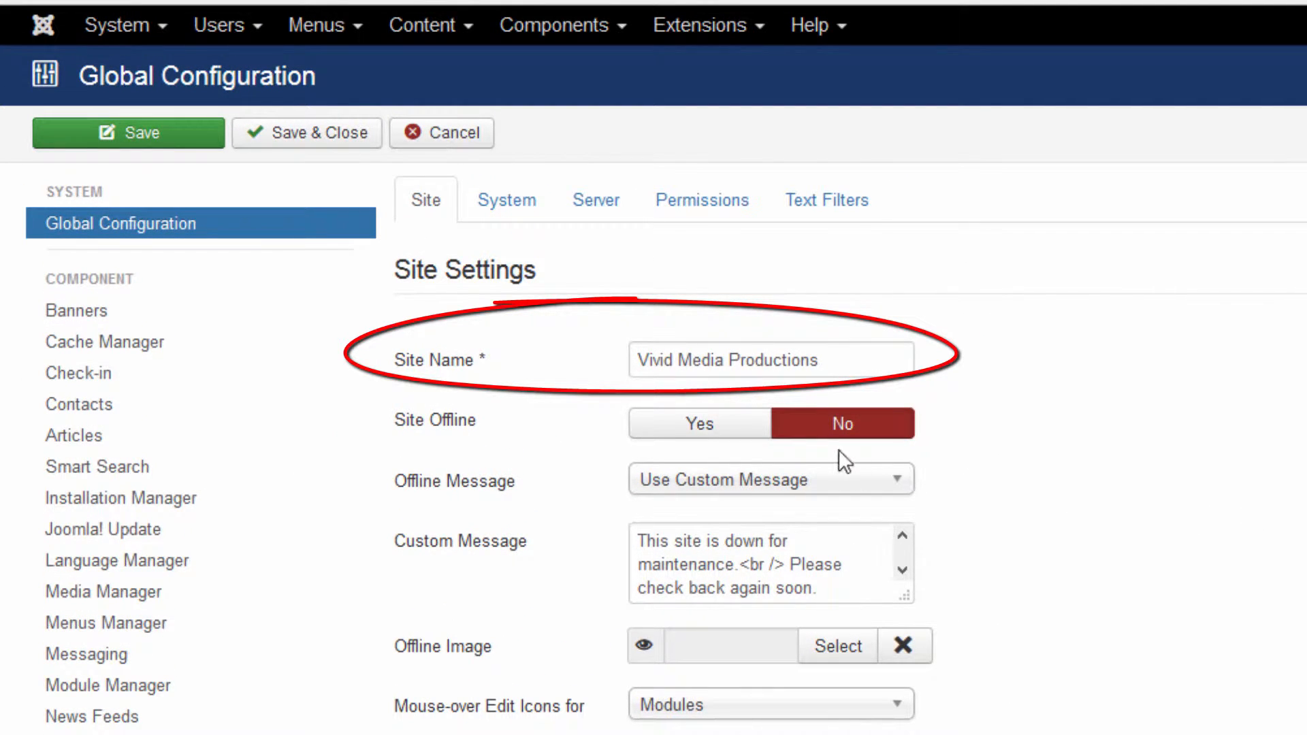
- Set Site Offline to Yes, keeping Use Custom Message with the check-back-soon text
click(742, 429)
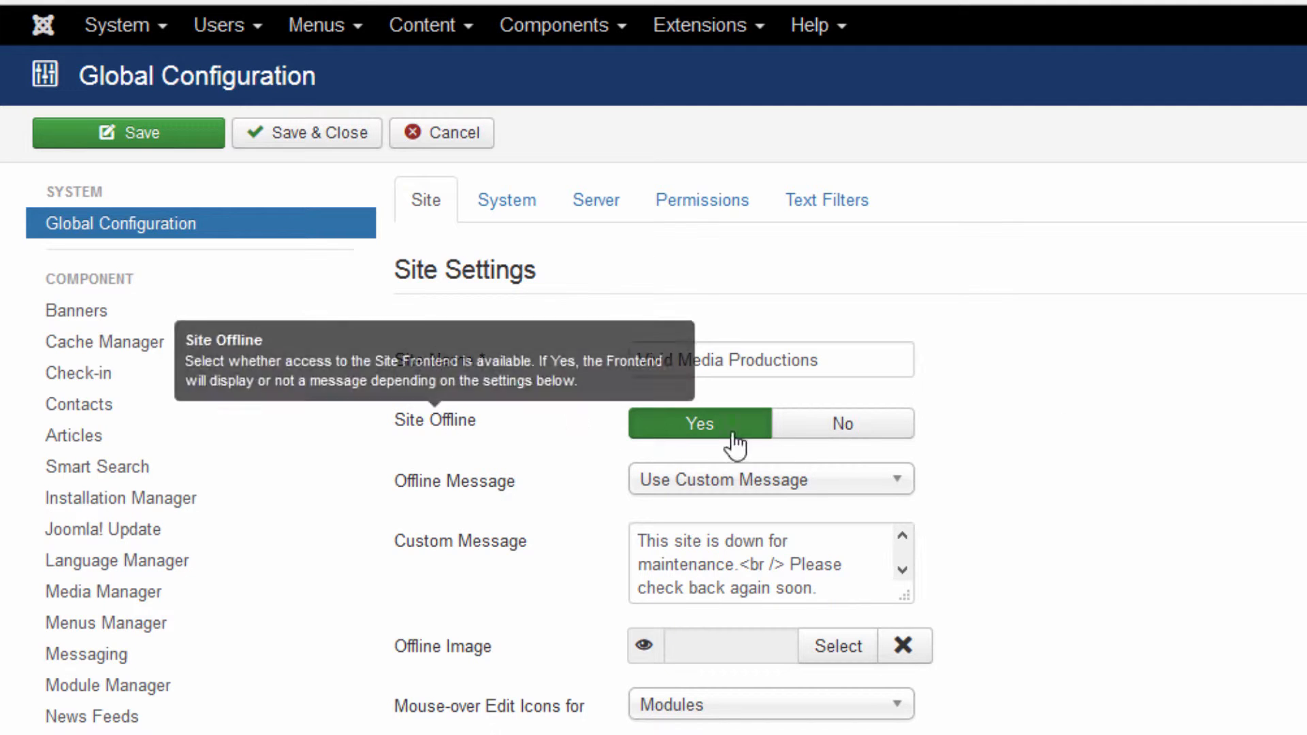
click(647, 539)
click(895, 481)
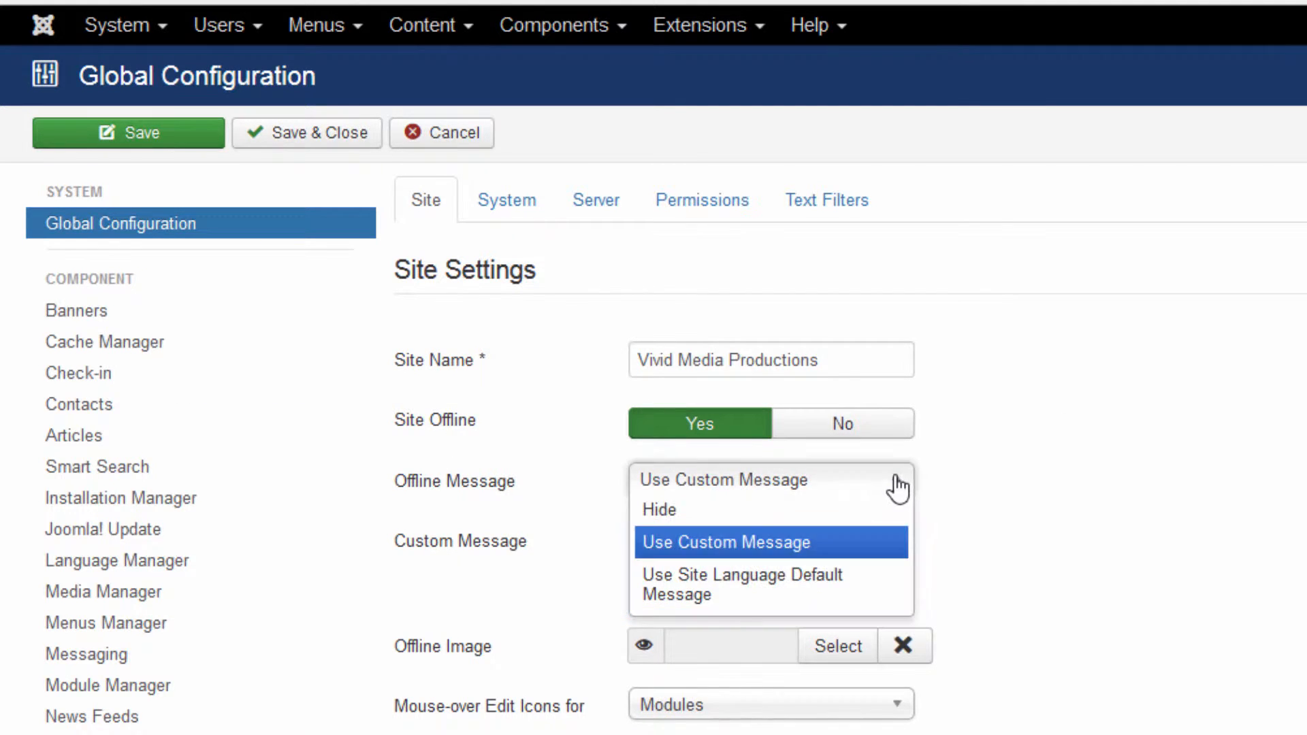
click(851, 545)
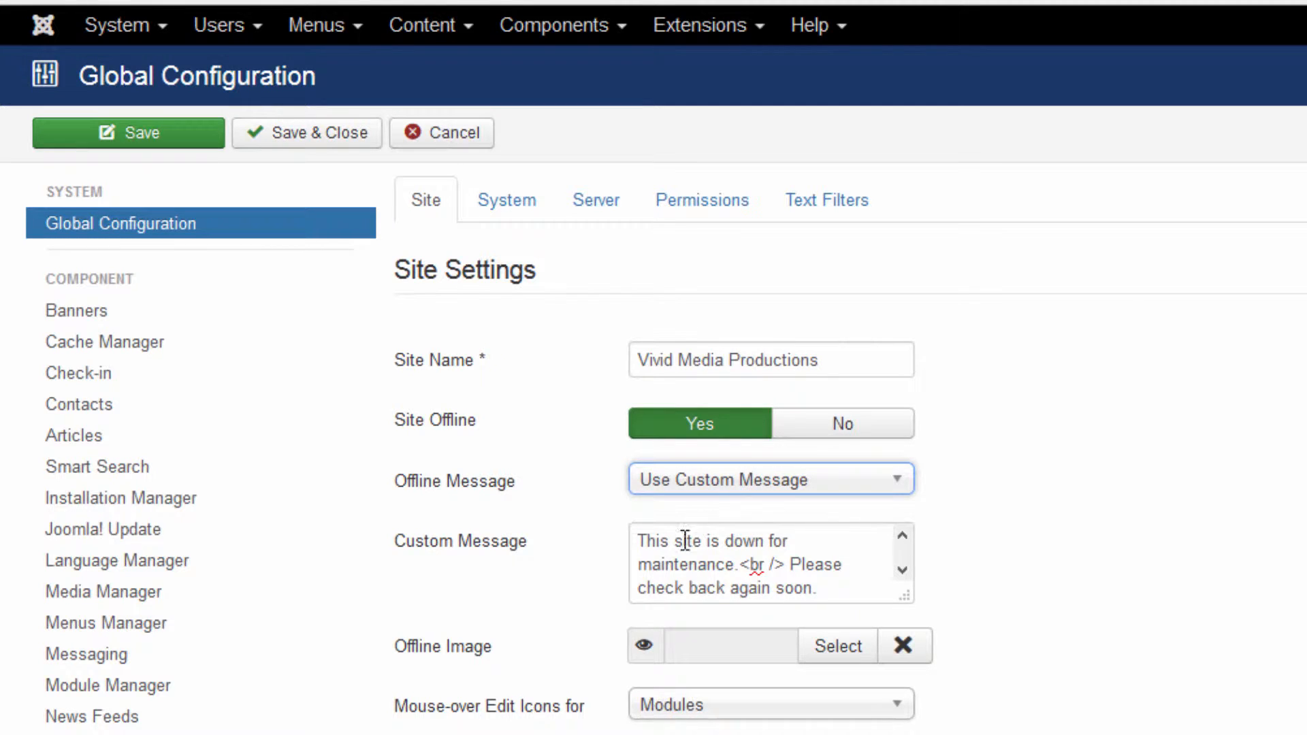
drag(640, 540, 858, 610)
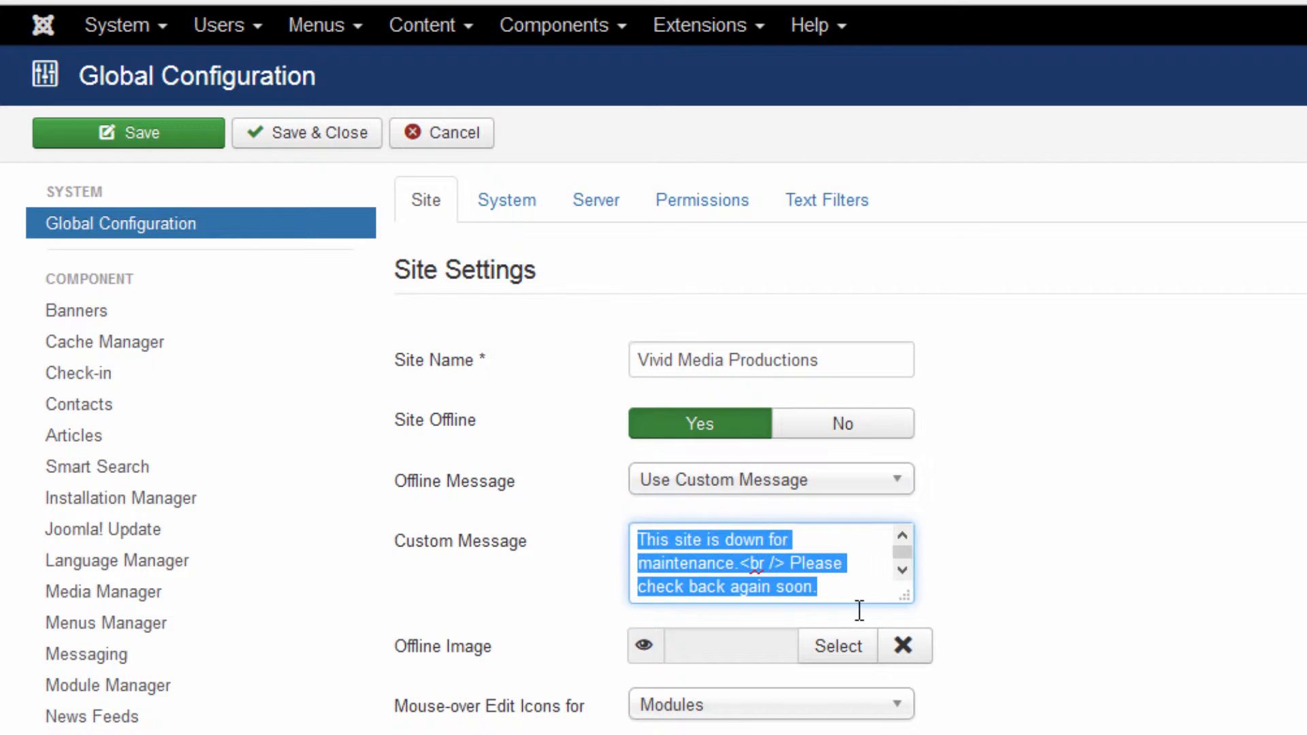
click(862, 616)
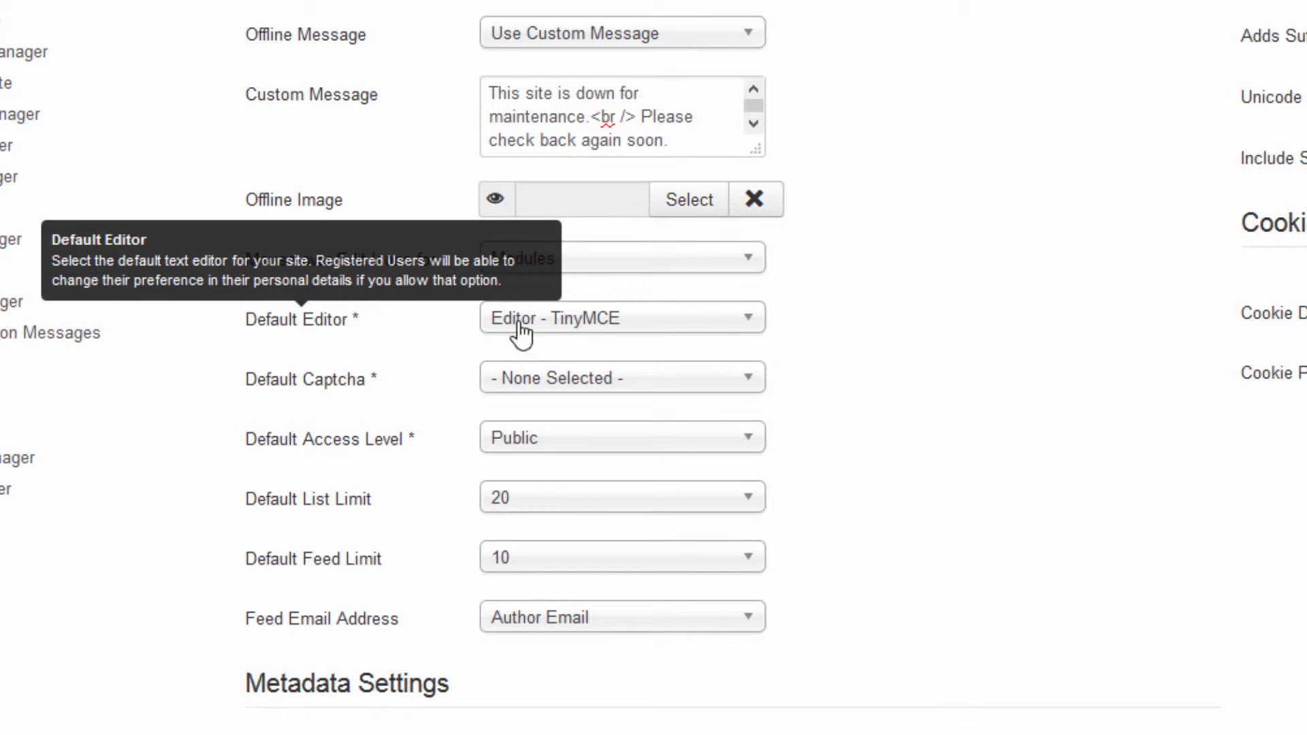
click(754, 327)
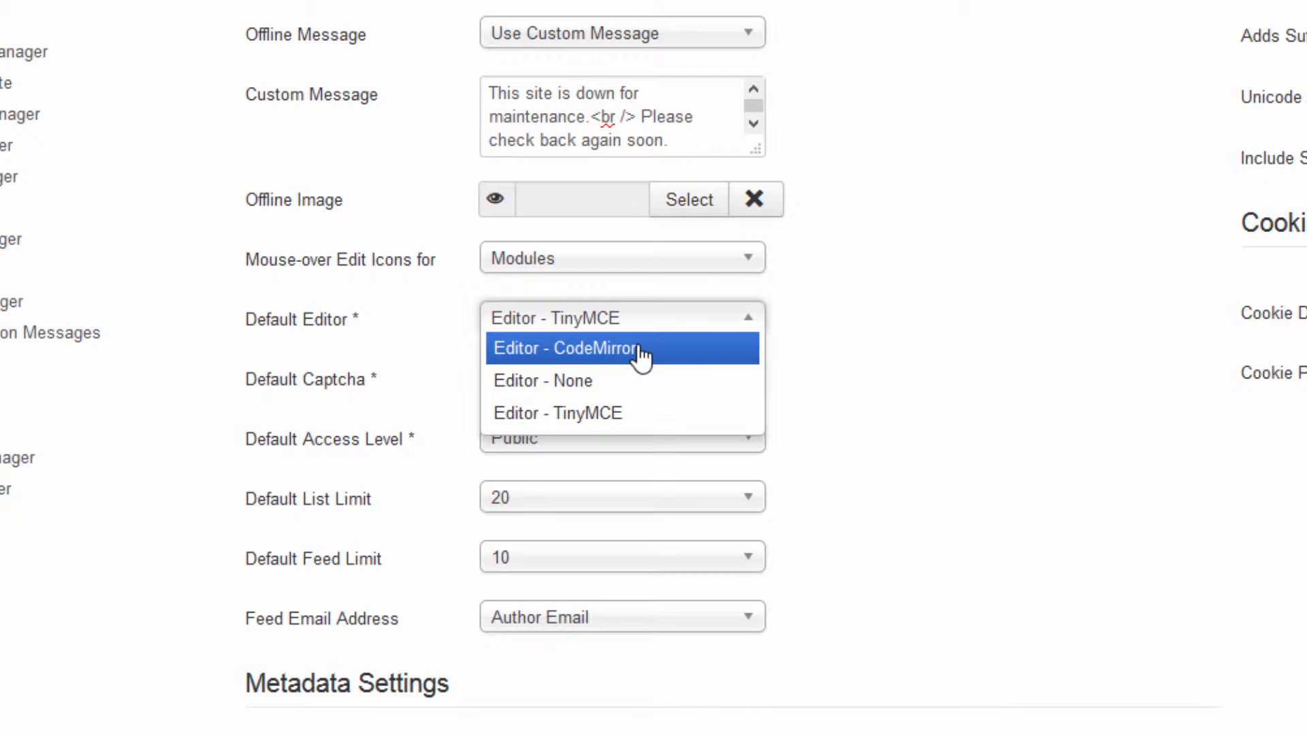
click(987, 331)
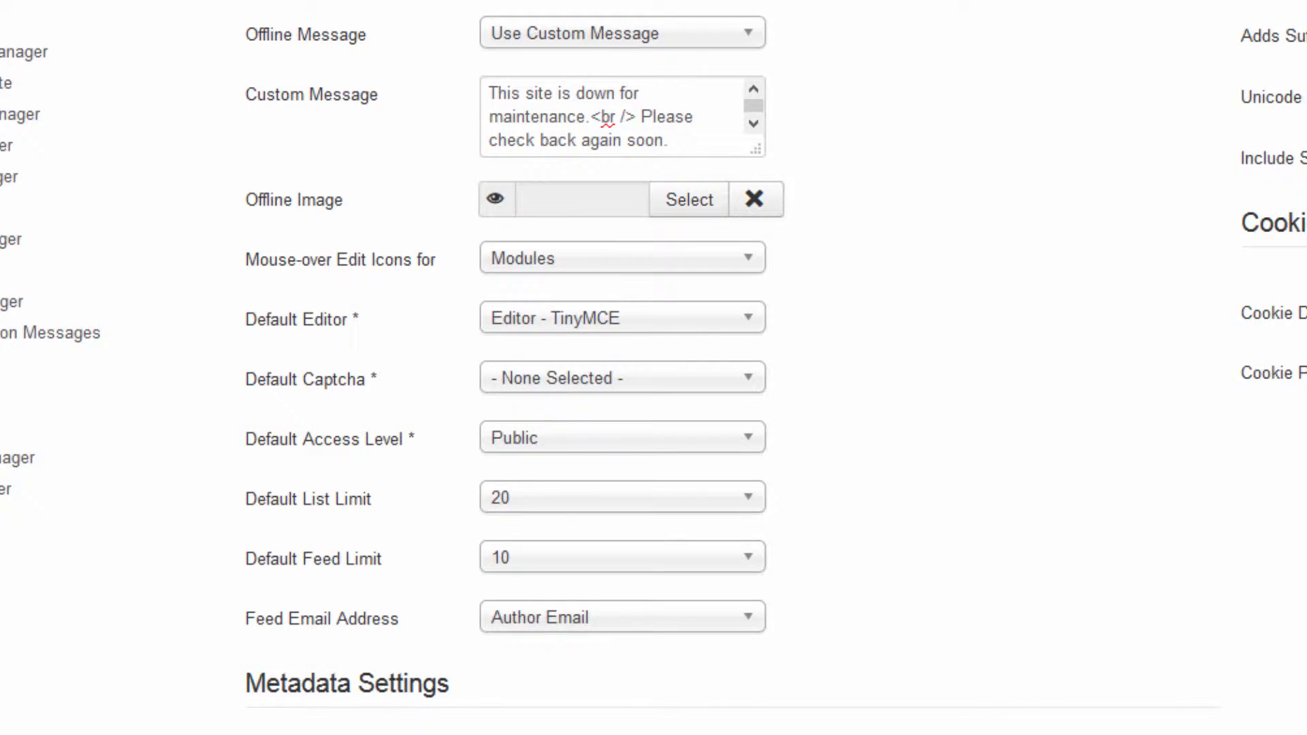
scroll(654, 368, down, 8)
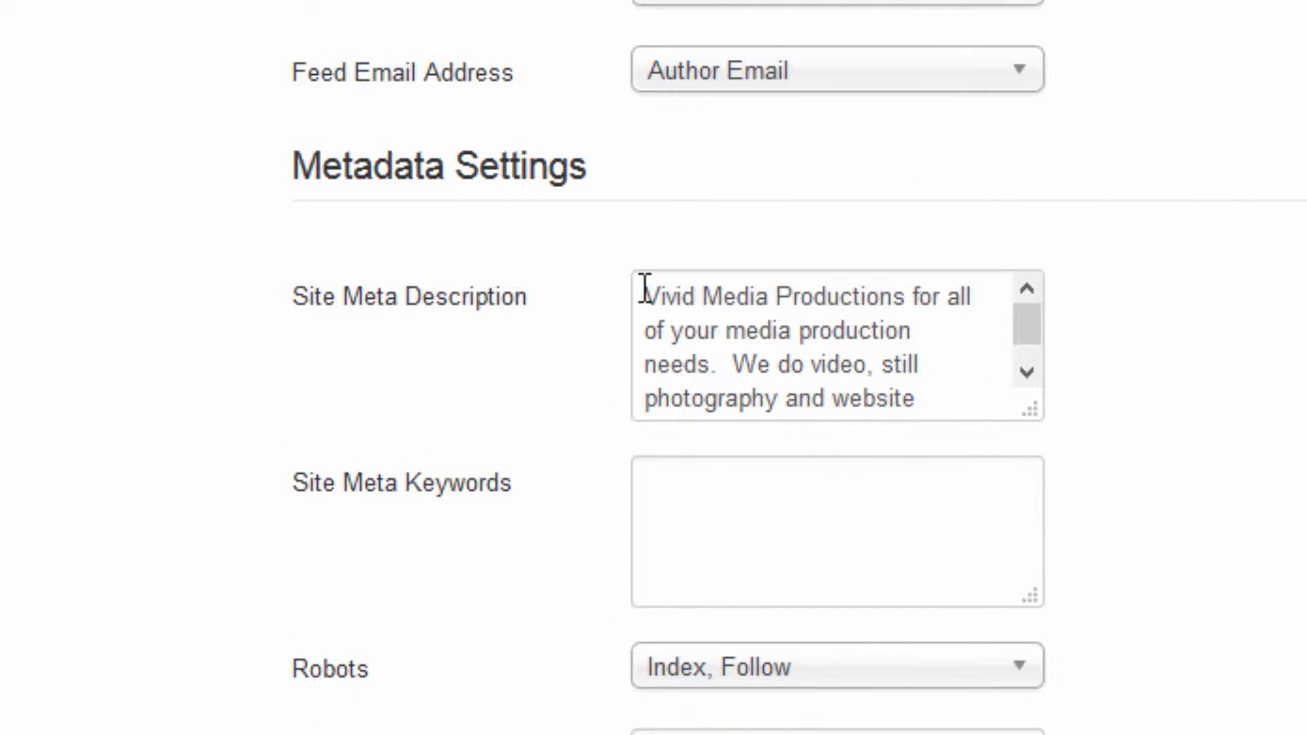
click(674, 480)
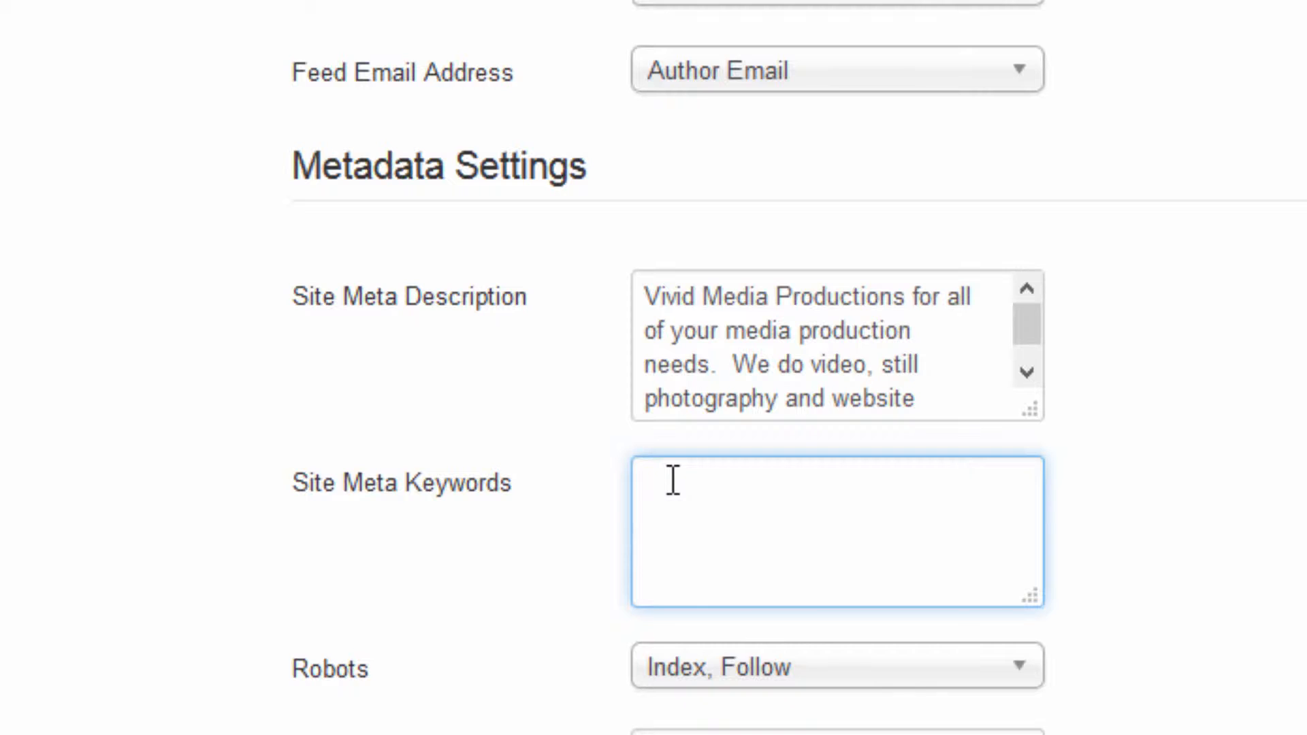
click(659, 528)
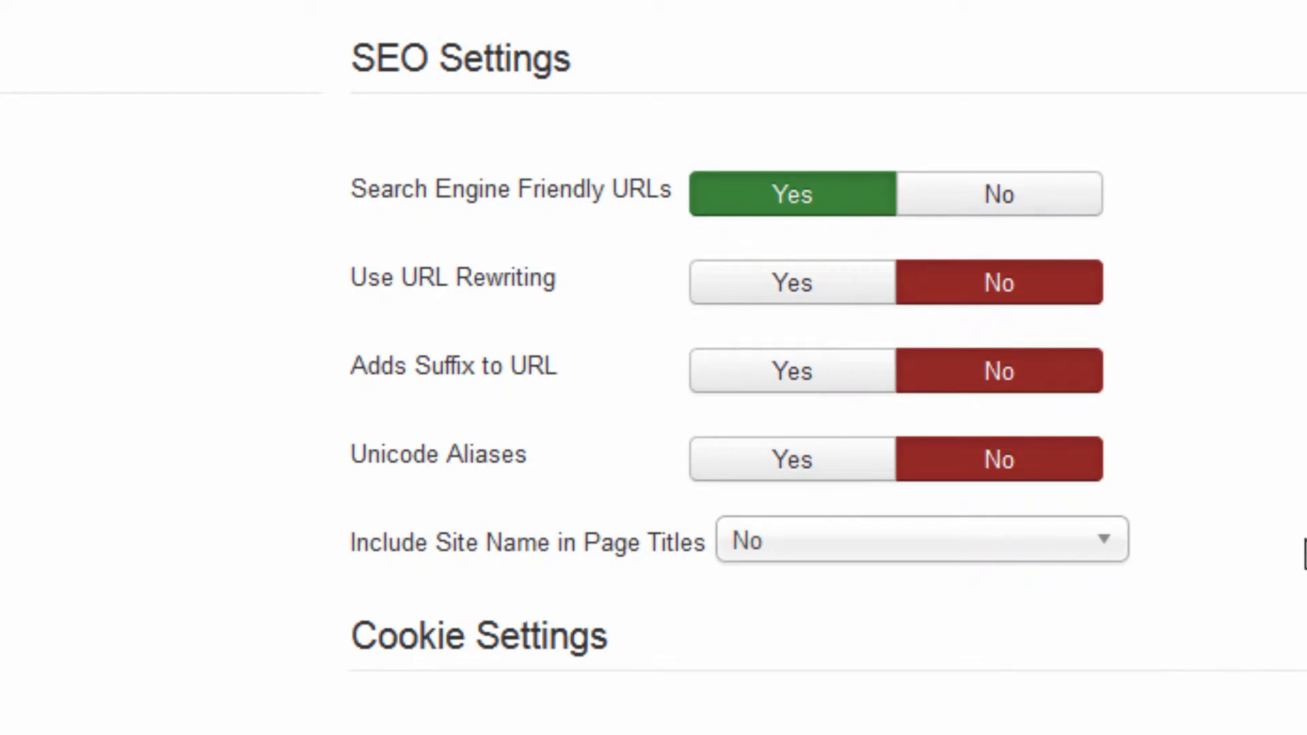
scroll(654, 368, down, 3)
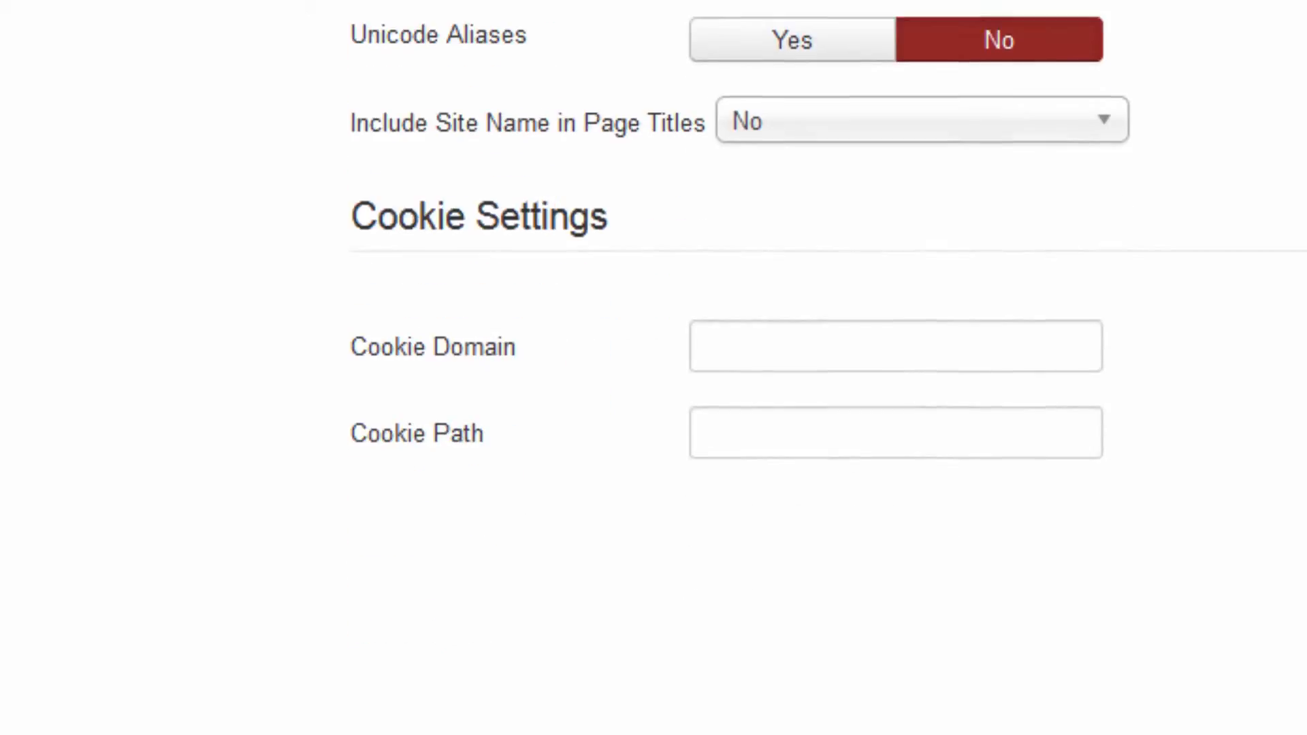
scroll(502, 429, up, 3)
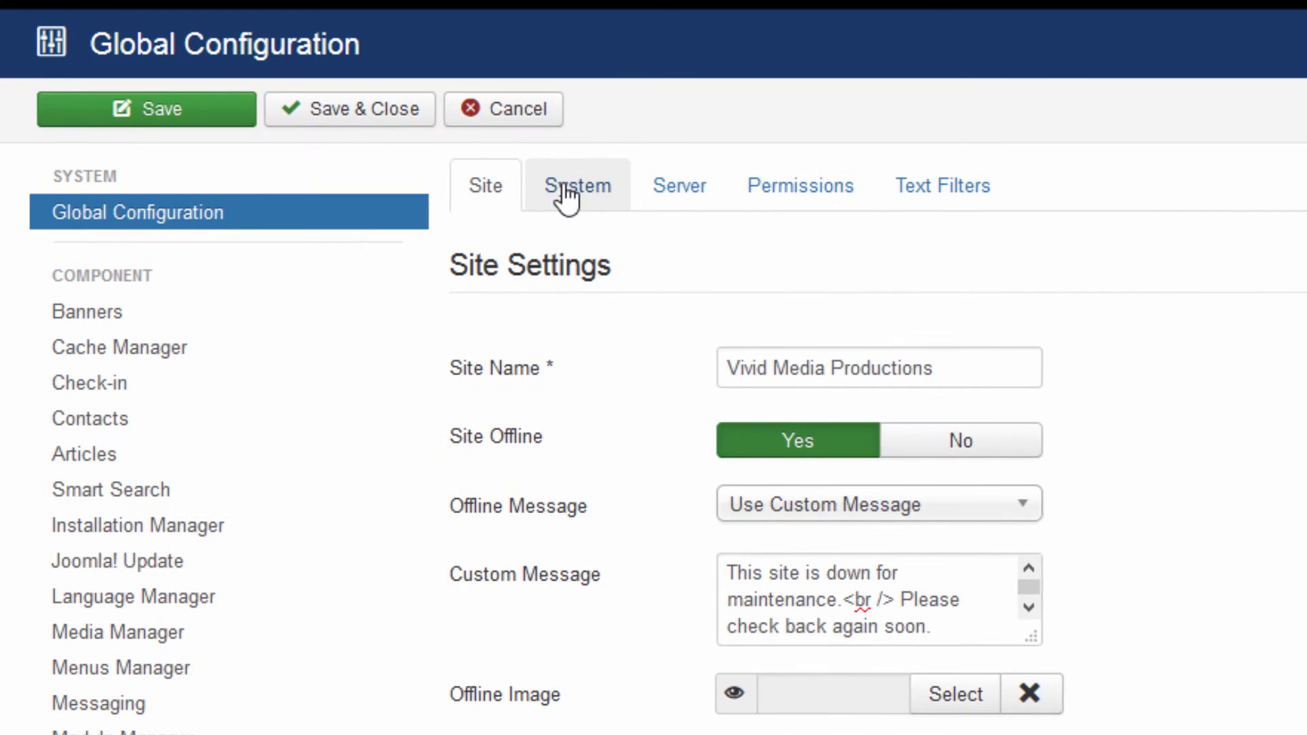
click(567, 195)
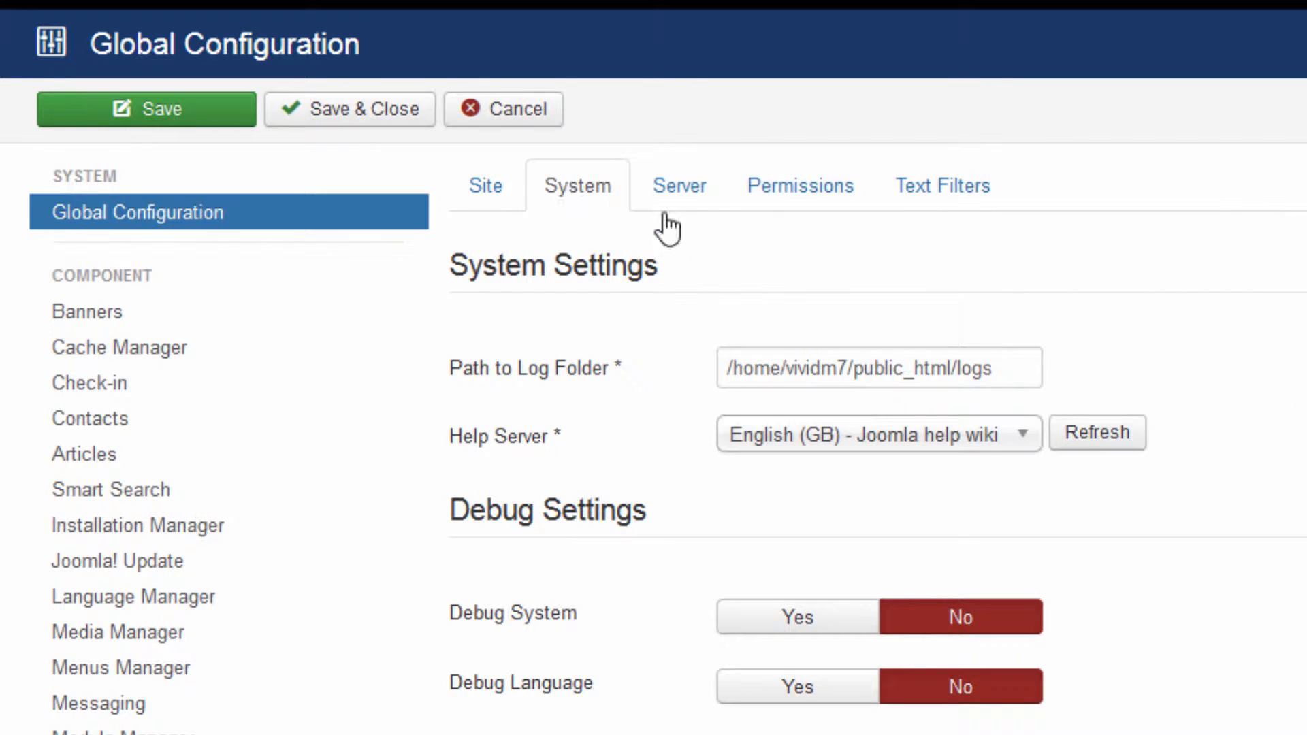
scroll(708, 238, down, 1)
scroll(750, 243, up, 1)
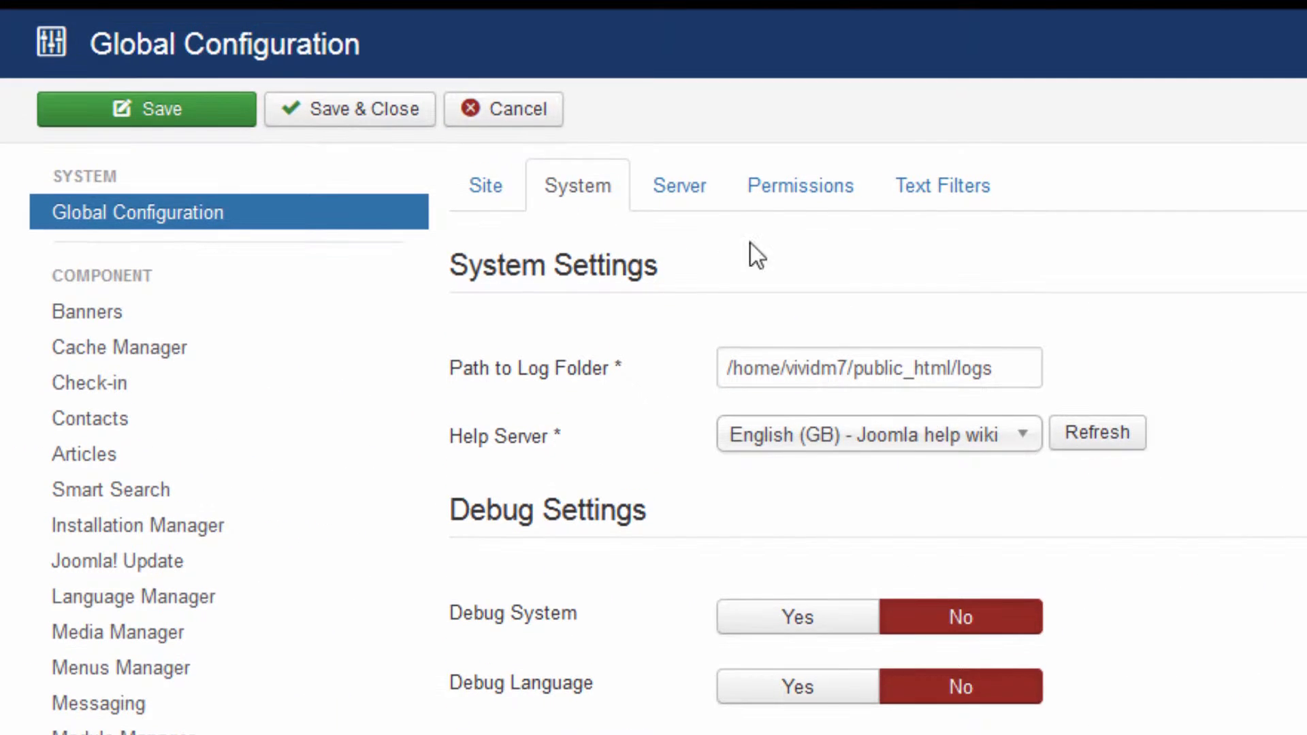
click(705, 197)
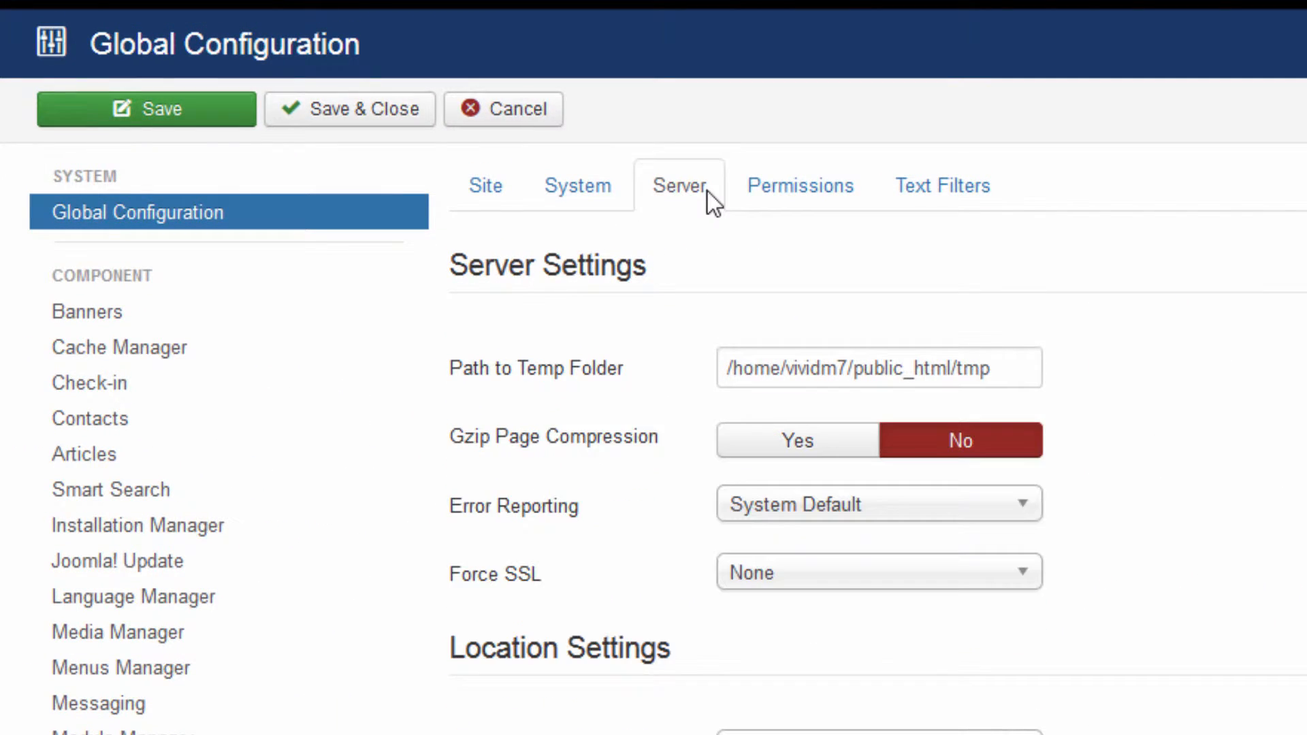
click(802, 198)
click(962, 199)
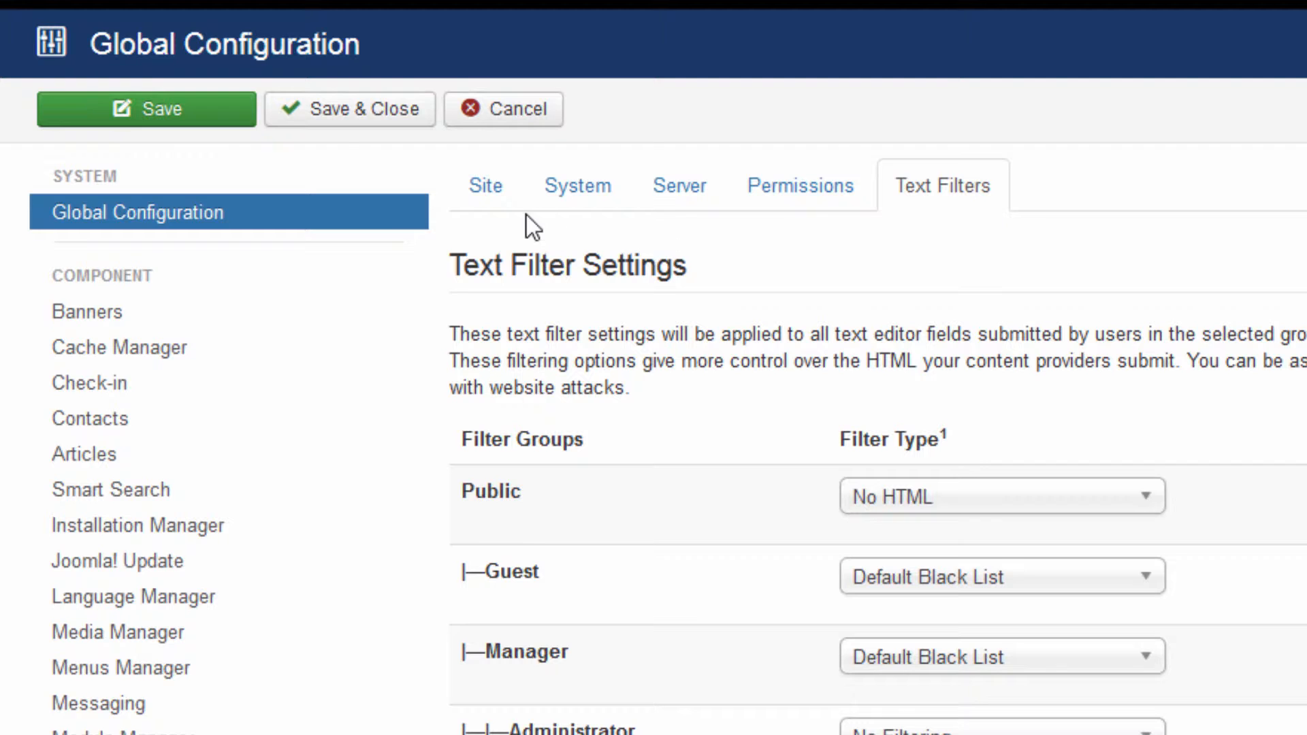
click(486, 188)
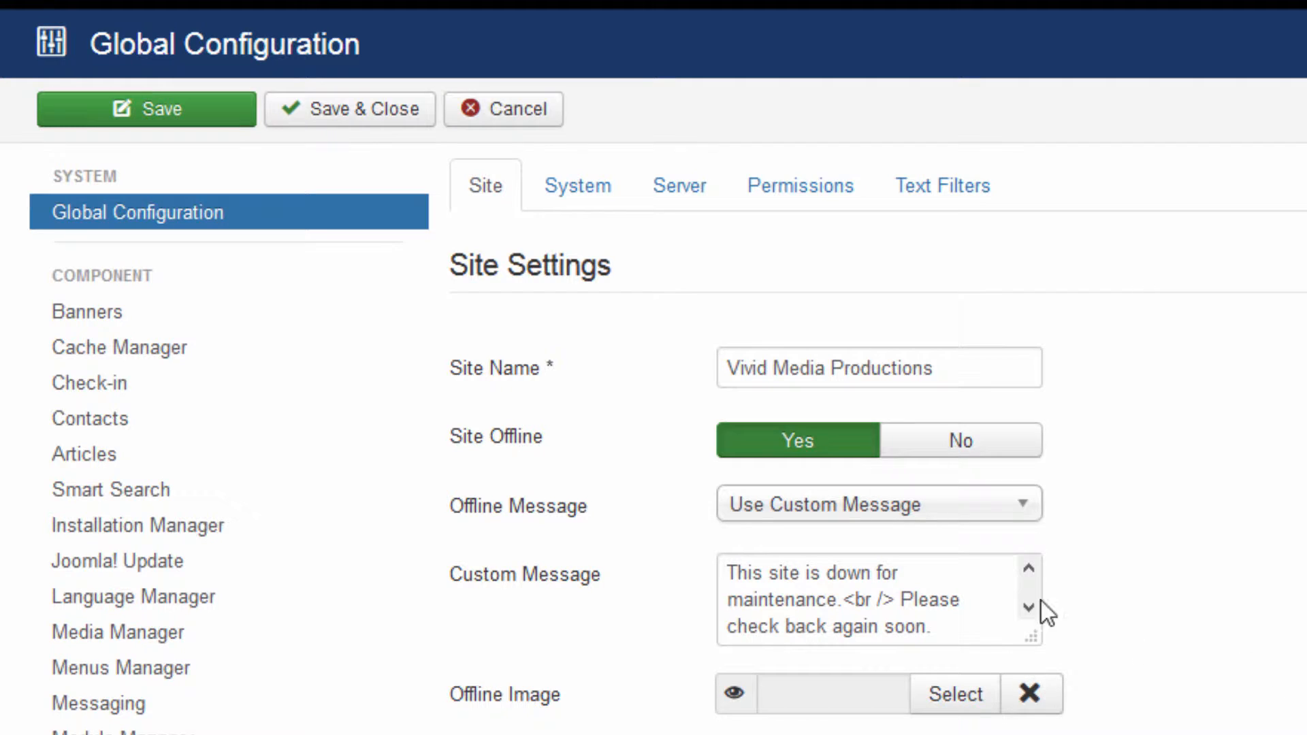
click(580, 195)
click(484, 191)
- Save the configuration, look at the Messaging manager, then return to the System menu
click(330, 112)
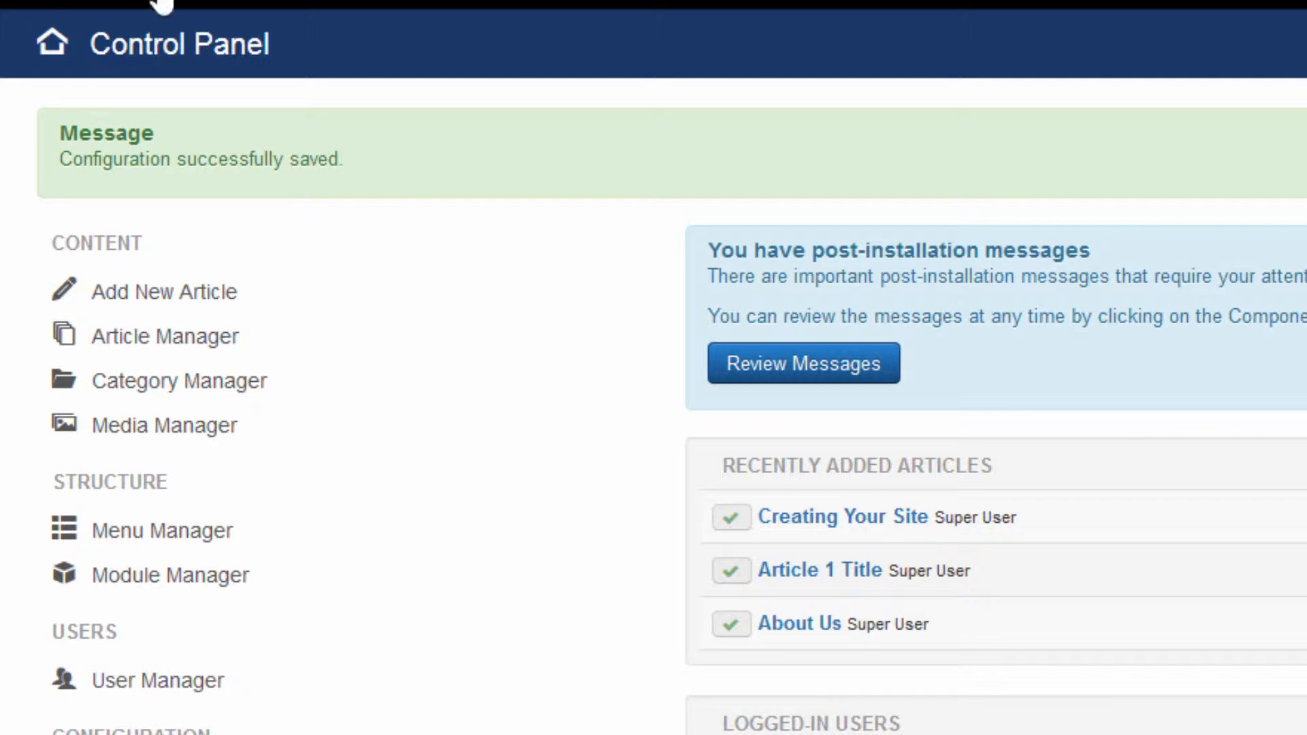
click(161, 0)
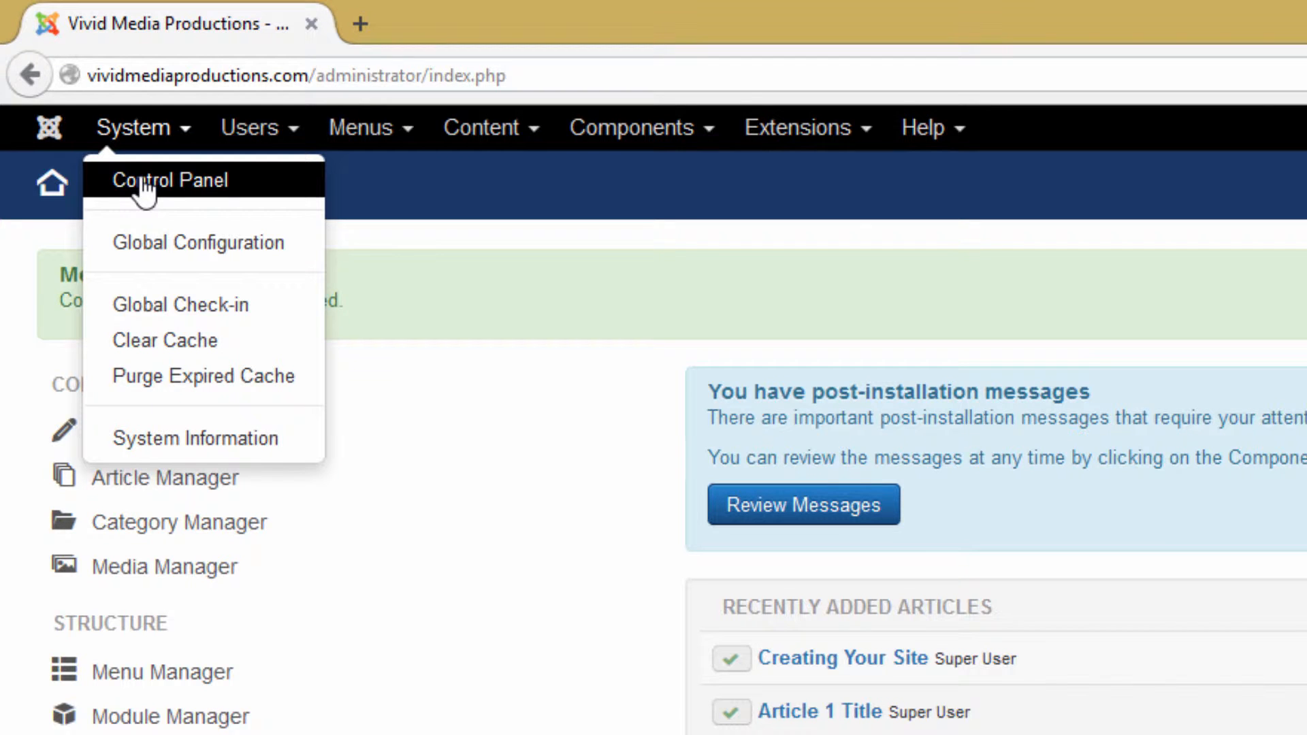
click(146, 186)
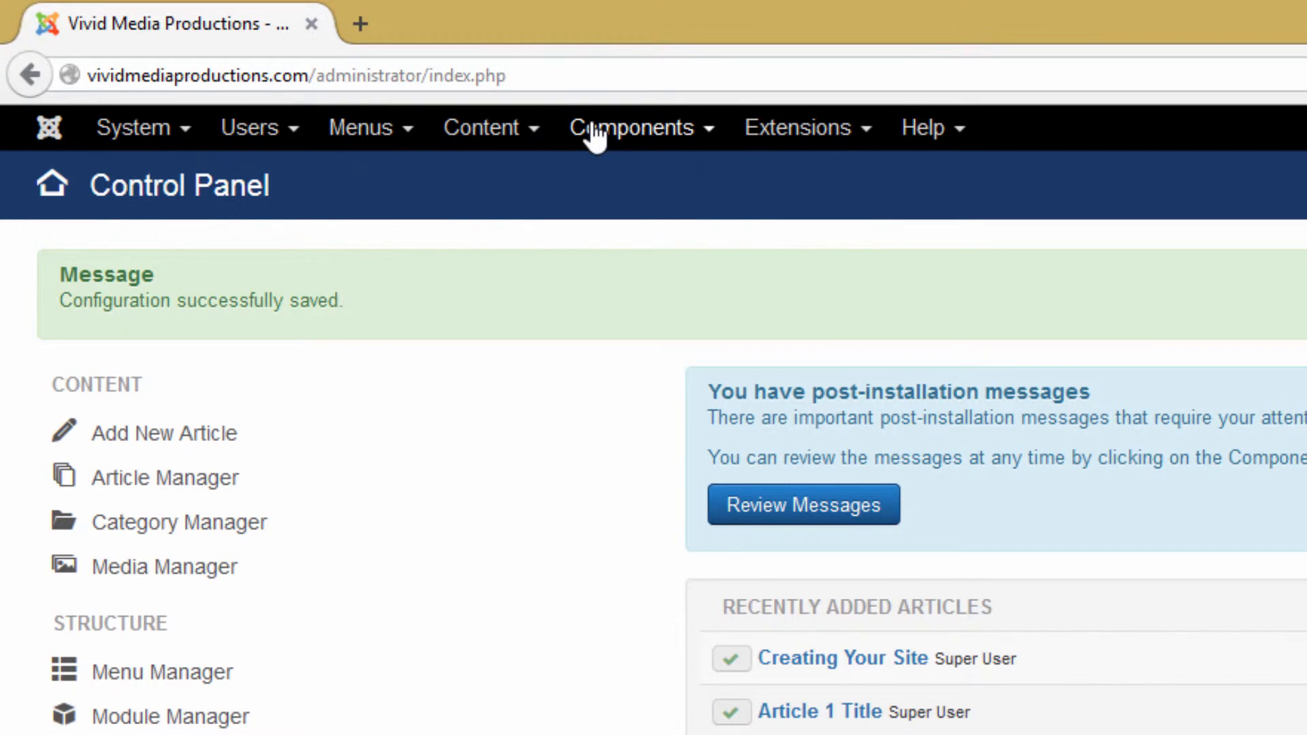
click(619, 145)
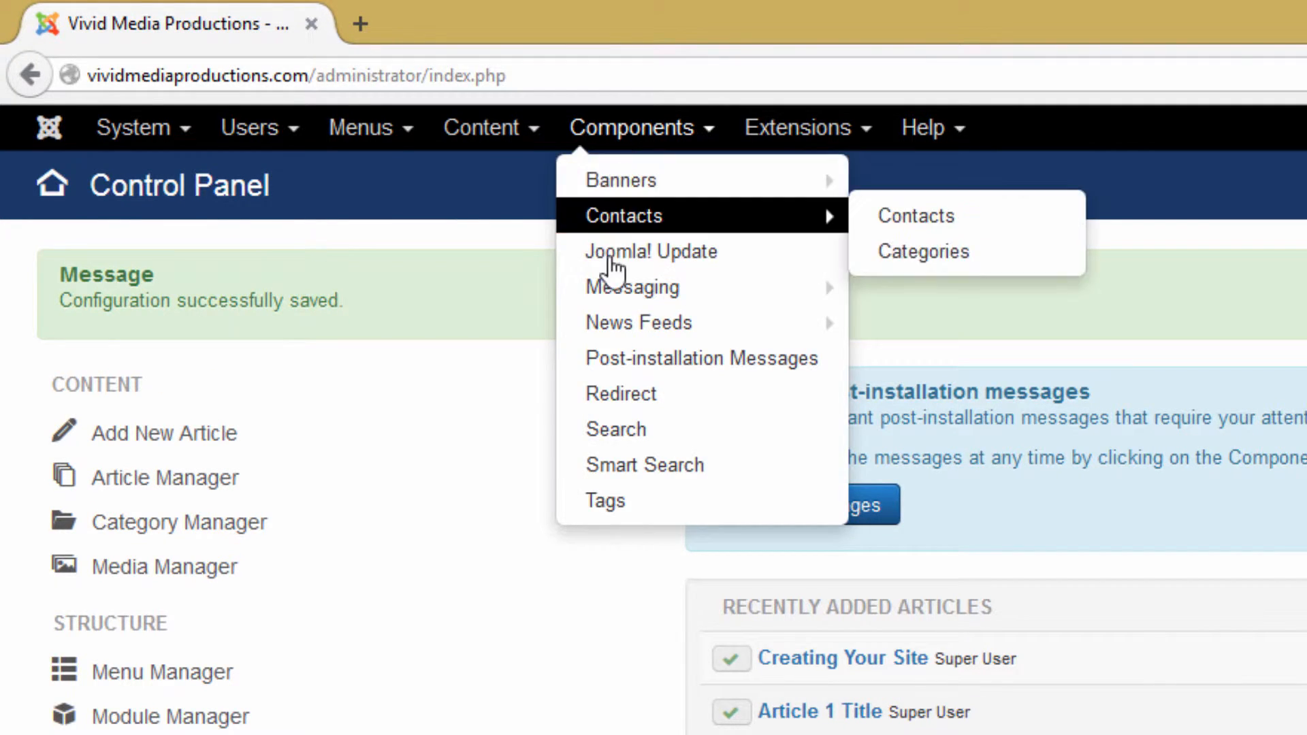
click(624, 290)
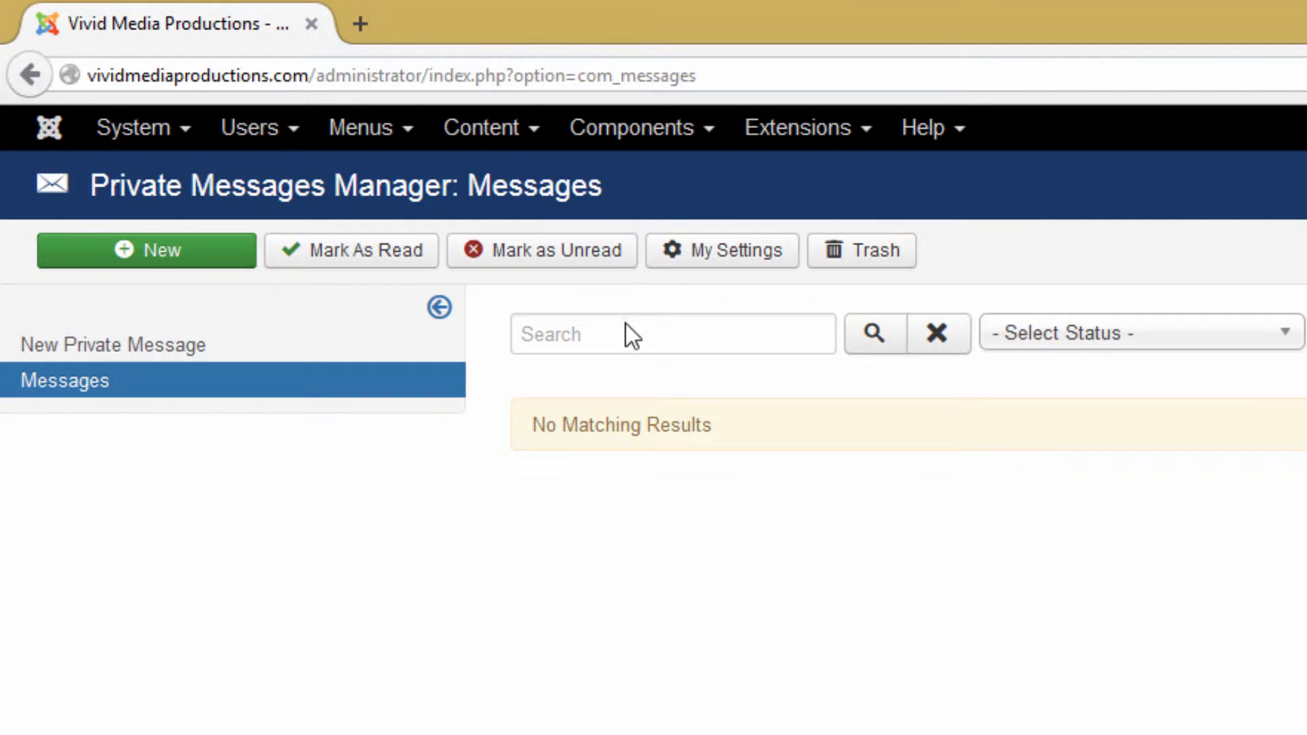
click(128, 133)
click(128, 183)
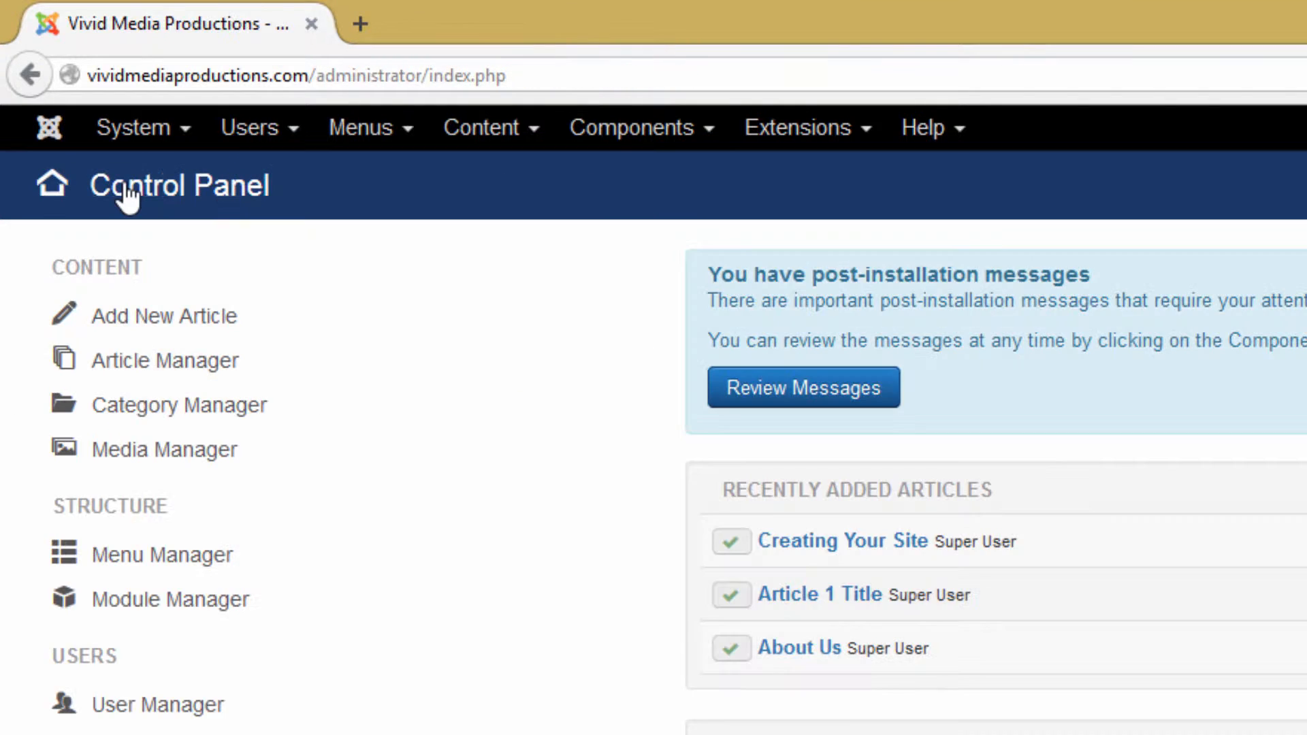
click(186, 131)
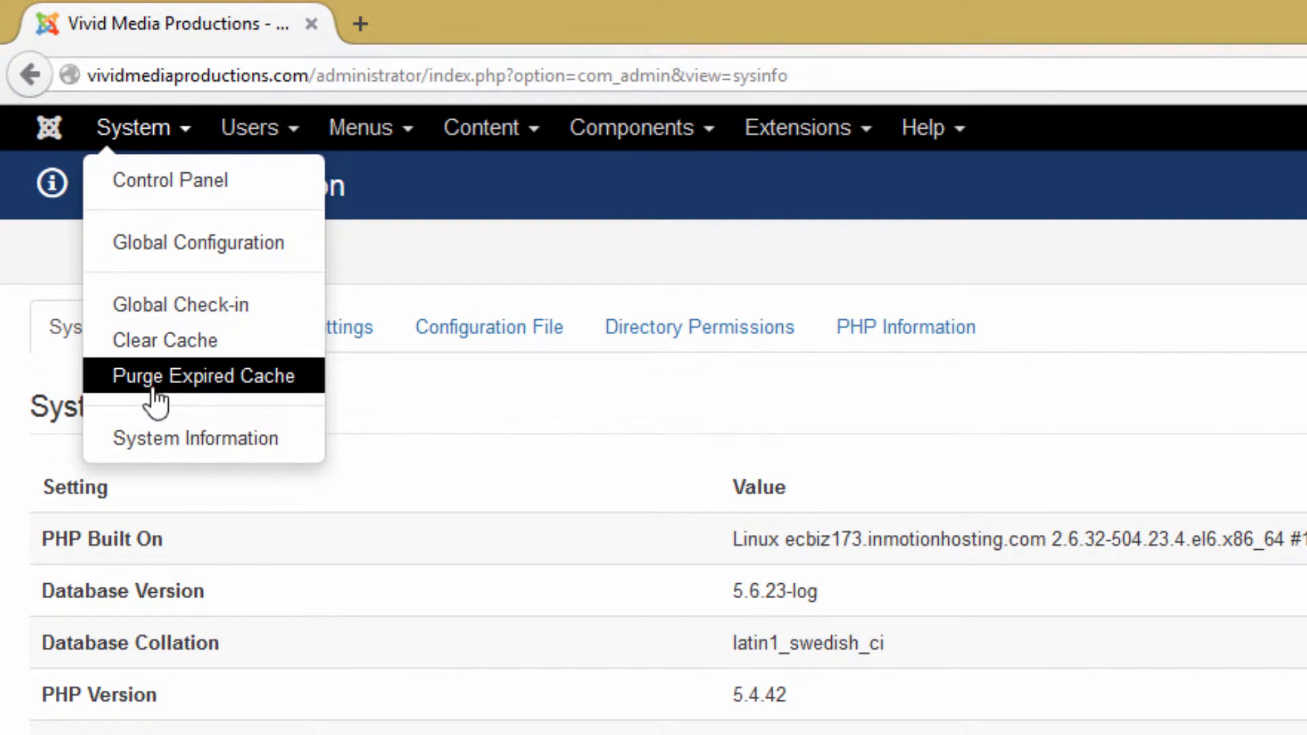
click(291, 137)
mouse_move(264, 182)
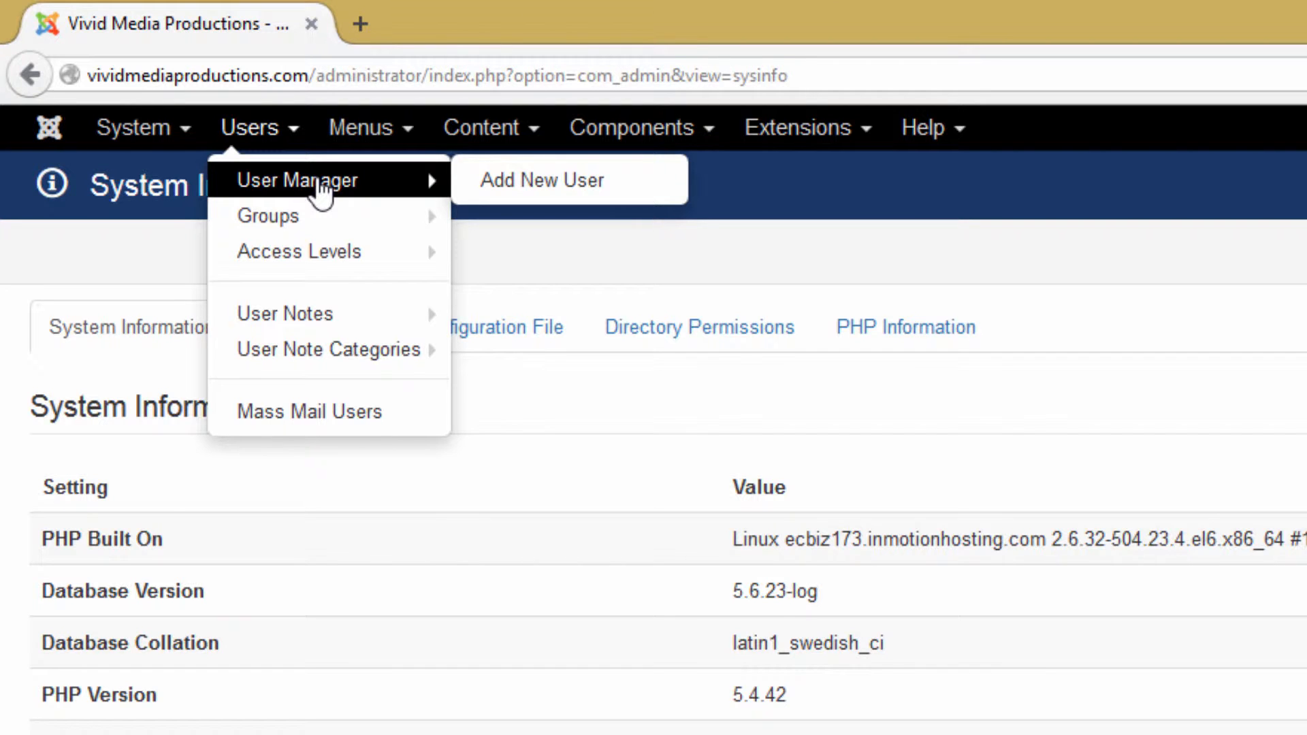
- Open the User Manager, listing the single Super User account
click(320, 191)
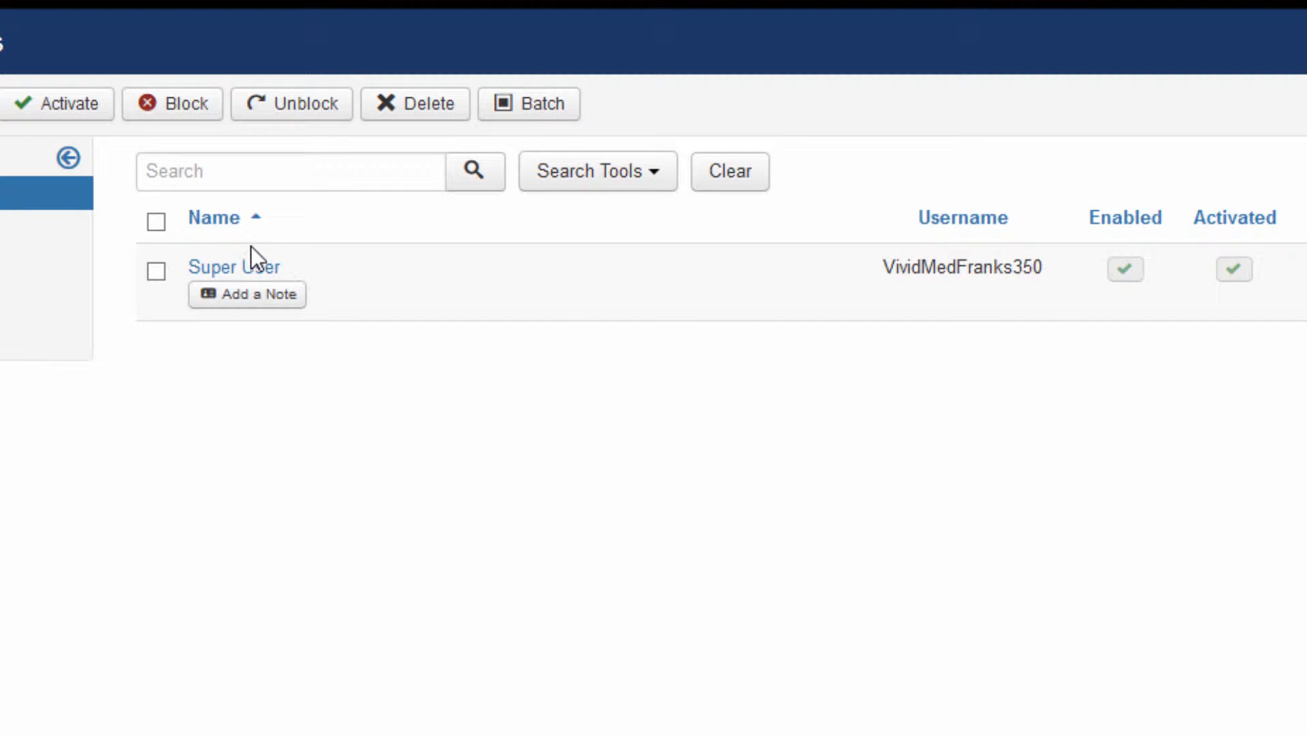
- Change the Super User's Name to the site owner's full name and Save & Close
click(211, 280)
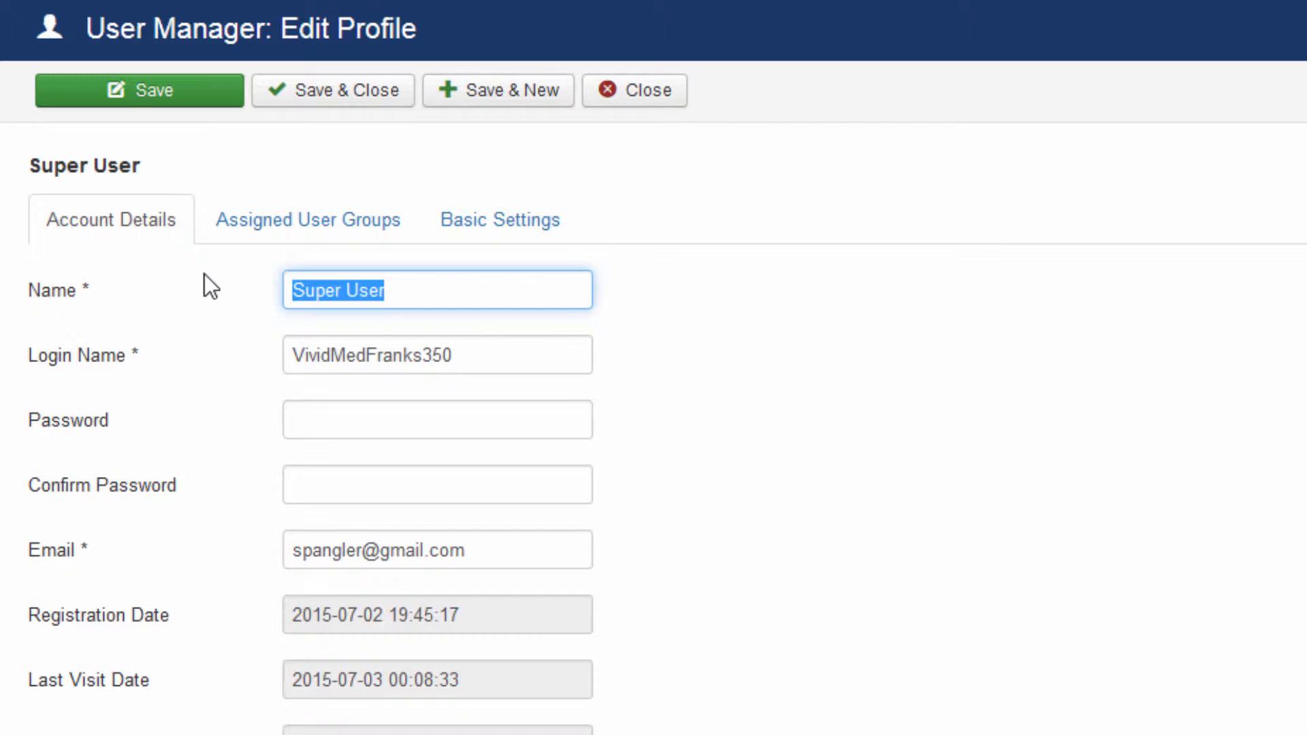
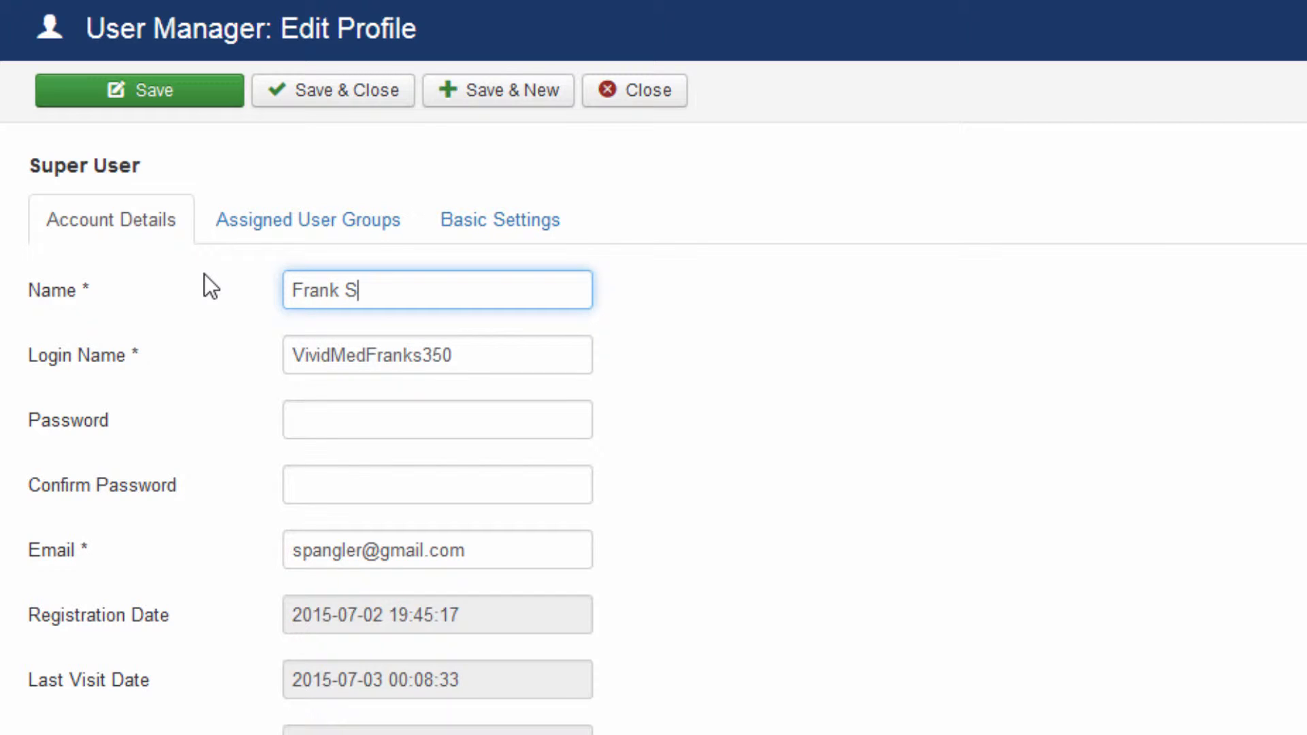
click(344, 97)
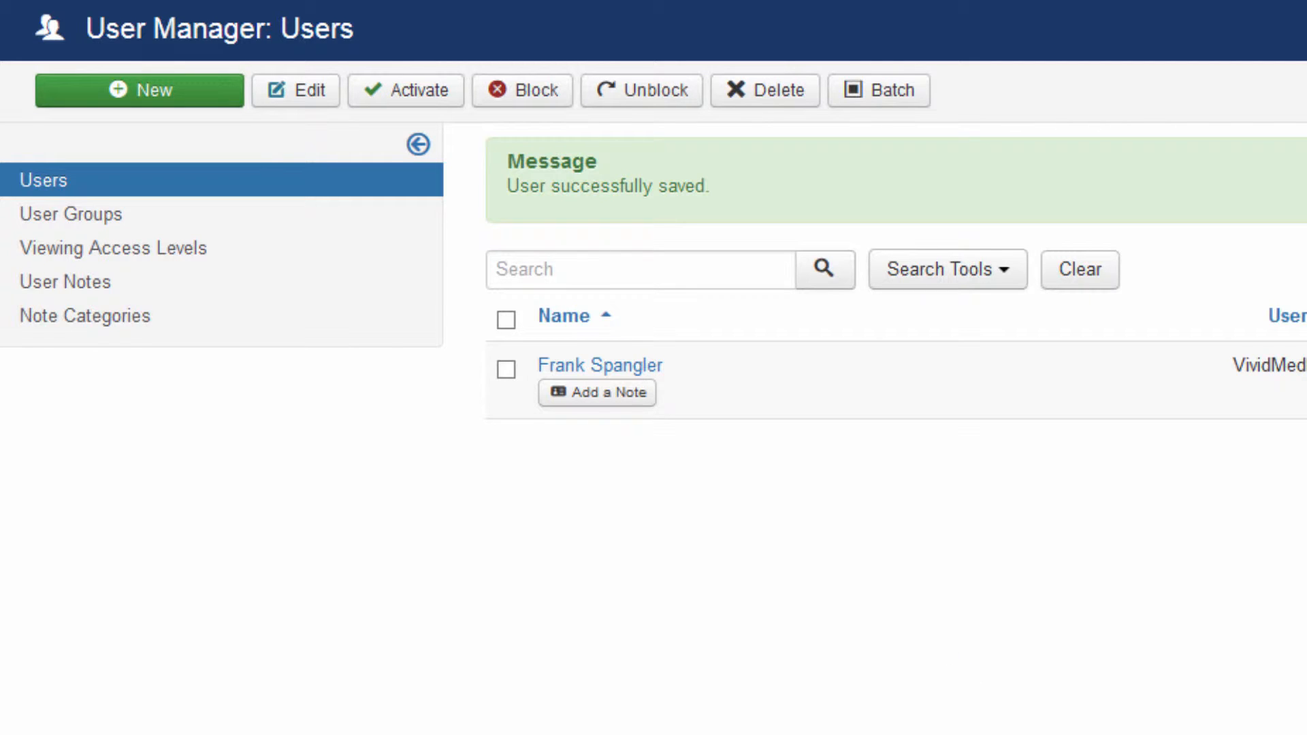
- Move from the Users menu to Menus and open the Main Menu item list
click(259, 2)
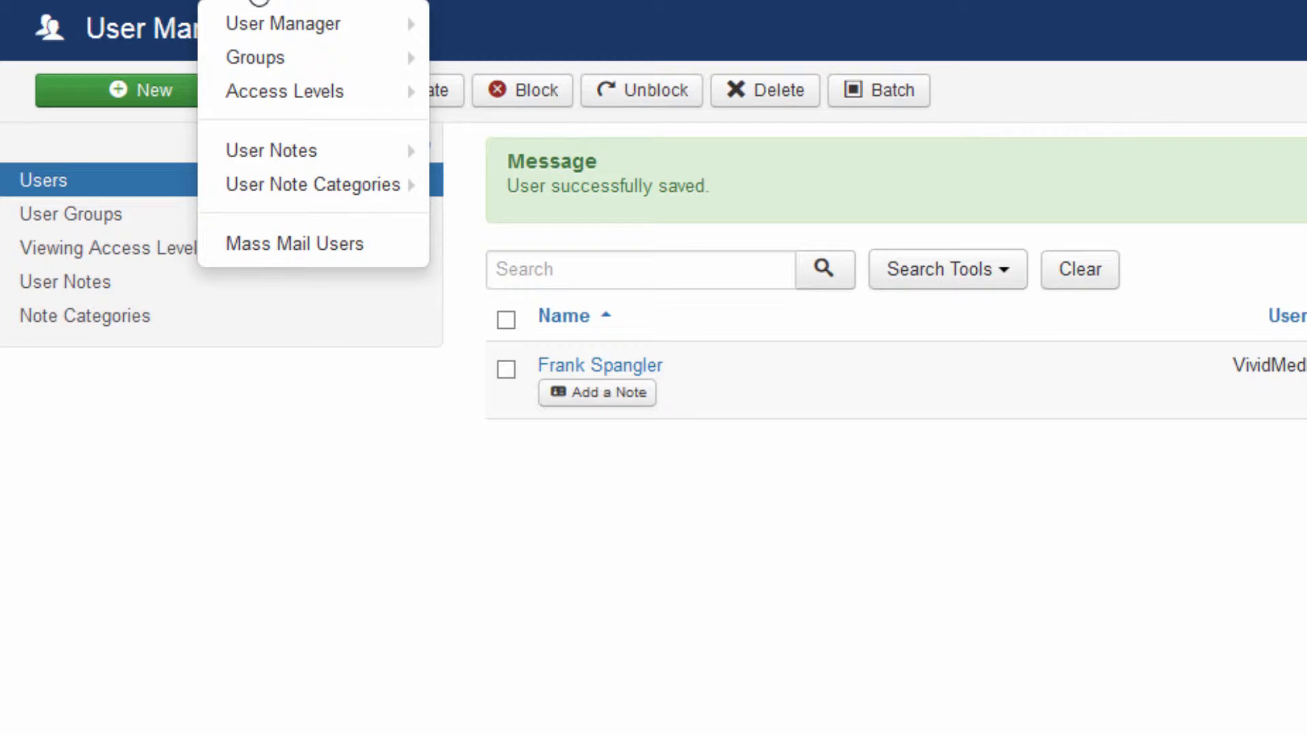
mouse_move(286, 95)
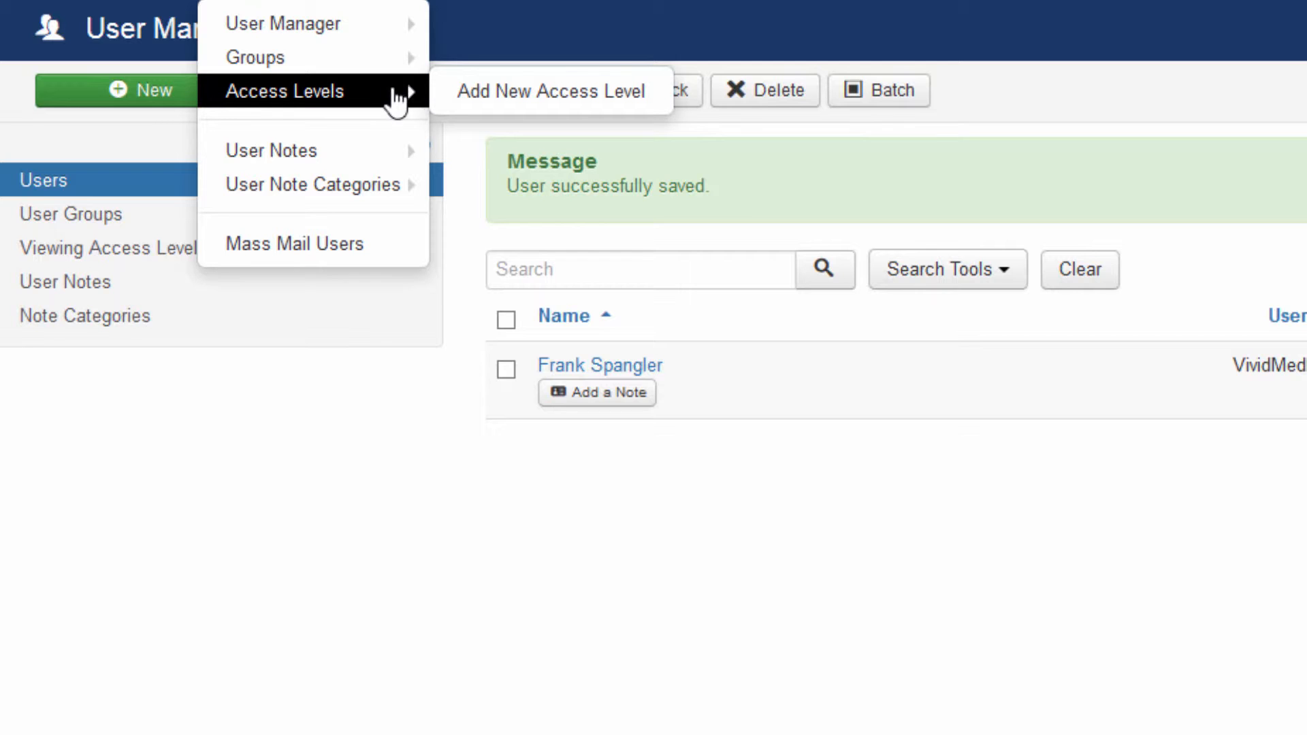
mouse_move(327, 66)
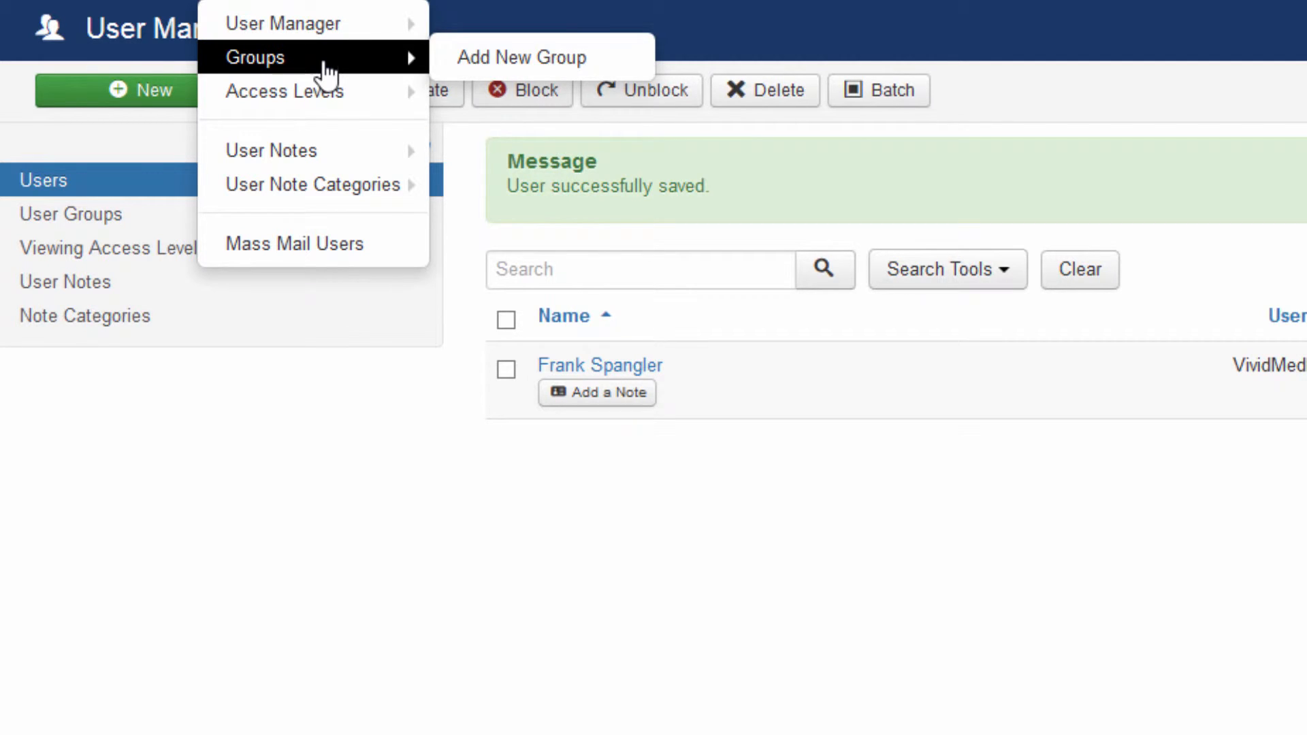
mouse_move(327, 102)
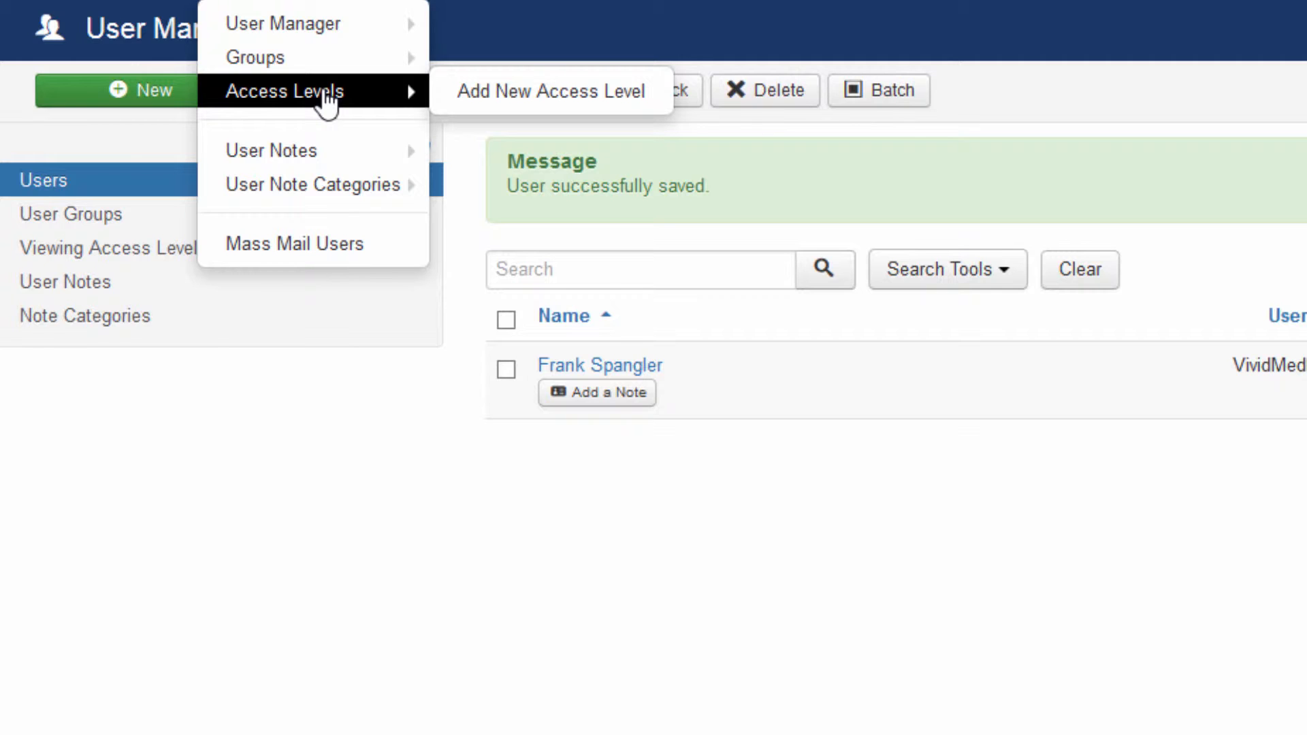
mouse_move(355, 0)
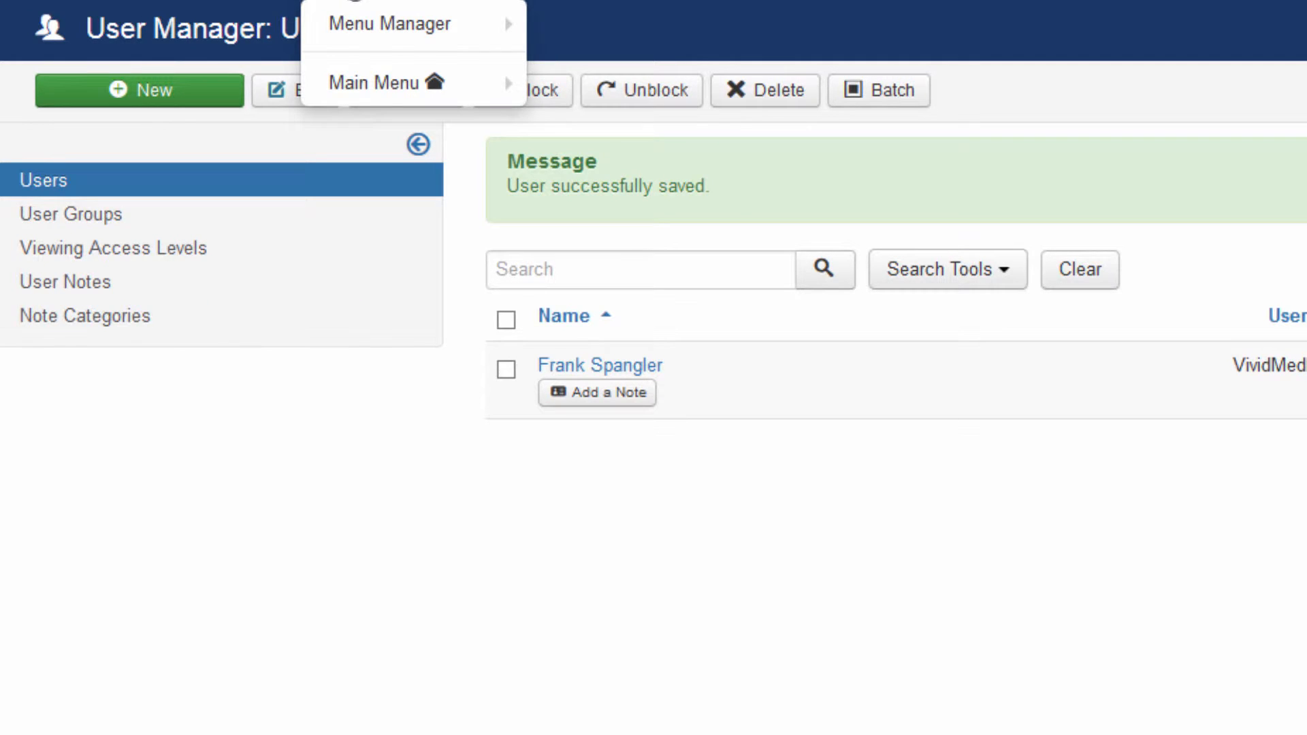
mouse_move(369, 88)
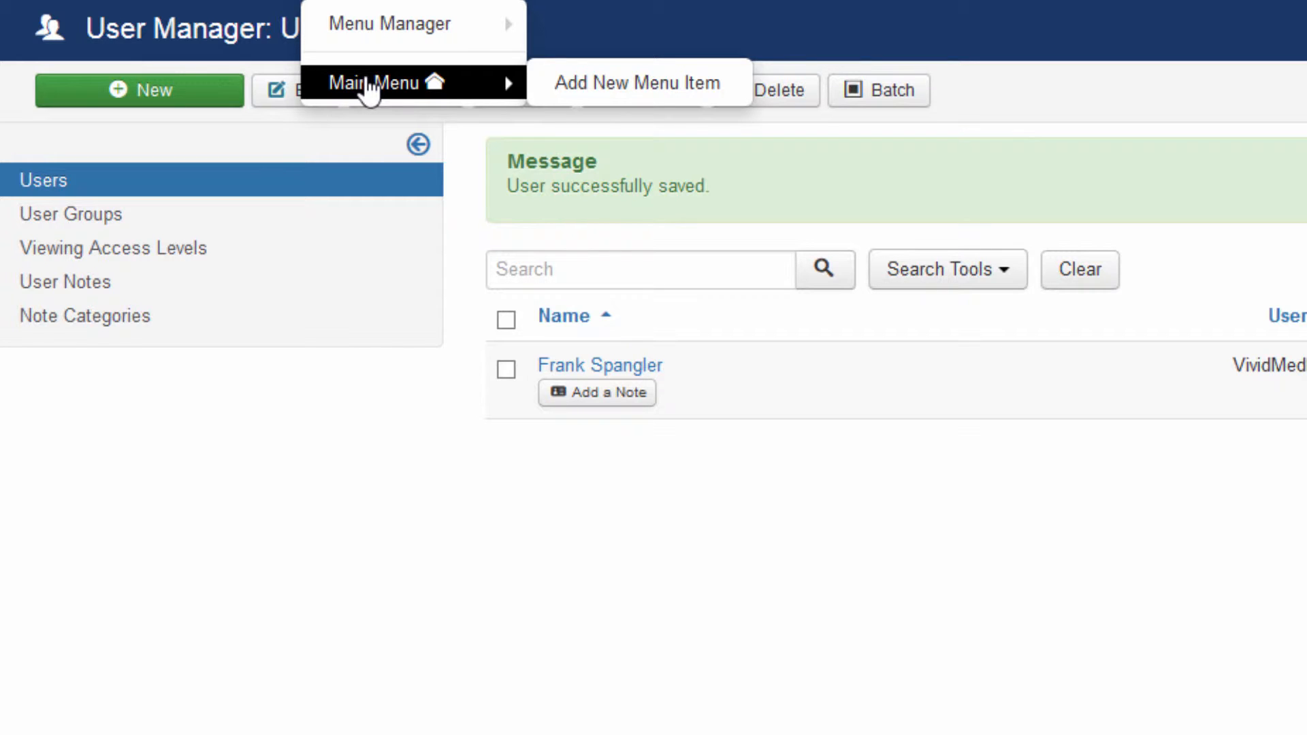
click(368, 88)
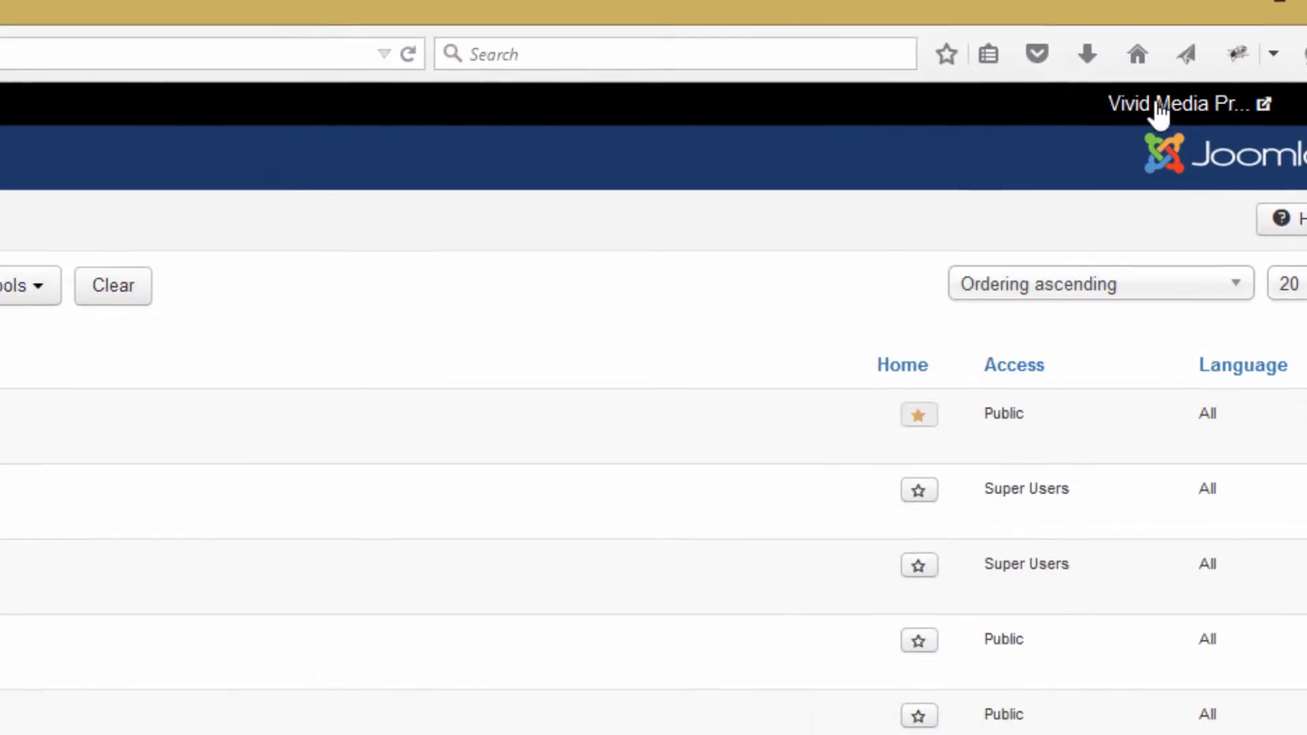
- Preview the live Vivid Media Productions site in a new tab, then return to the admin tab
click(1060, 126)
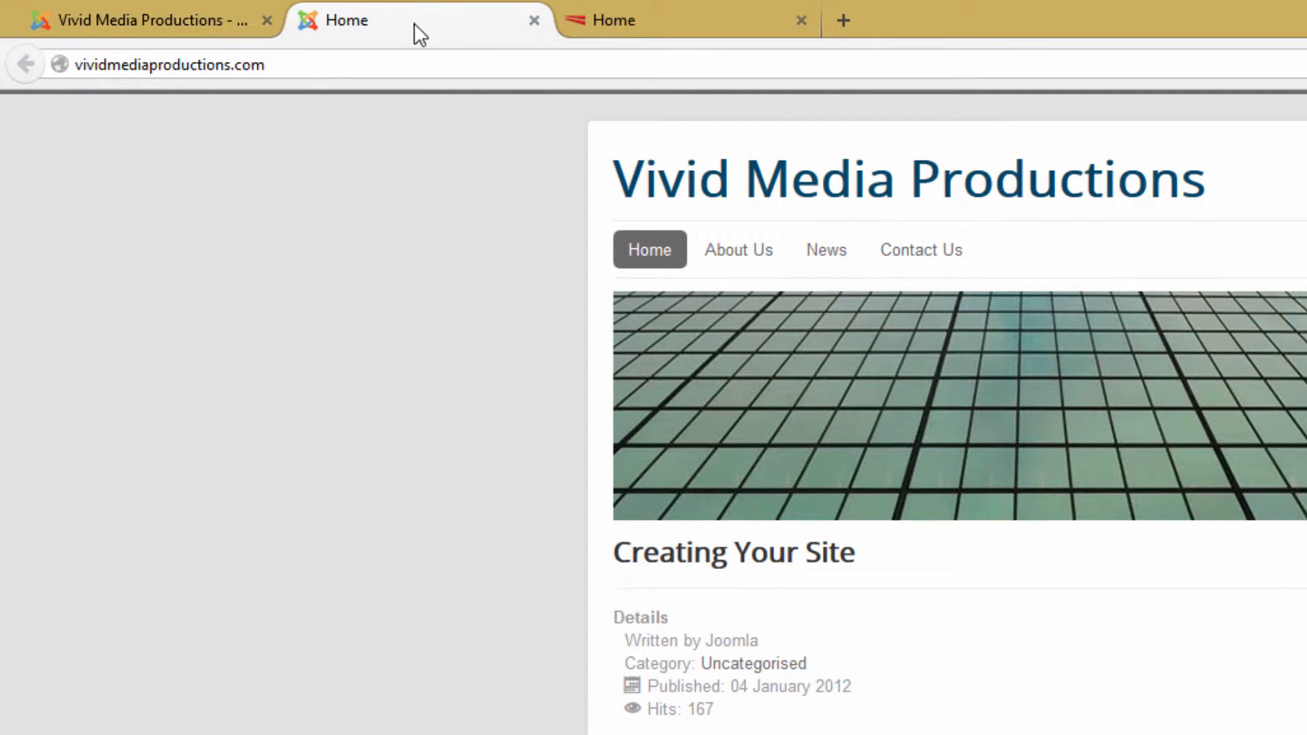
click(197, 20)
click(309, 110)
- Retitle the Main Menu item 'About Us' as 'About', then save and close it
mouse_move(338, 214)
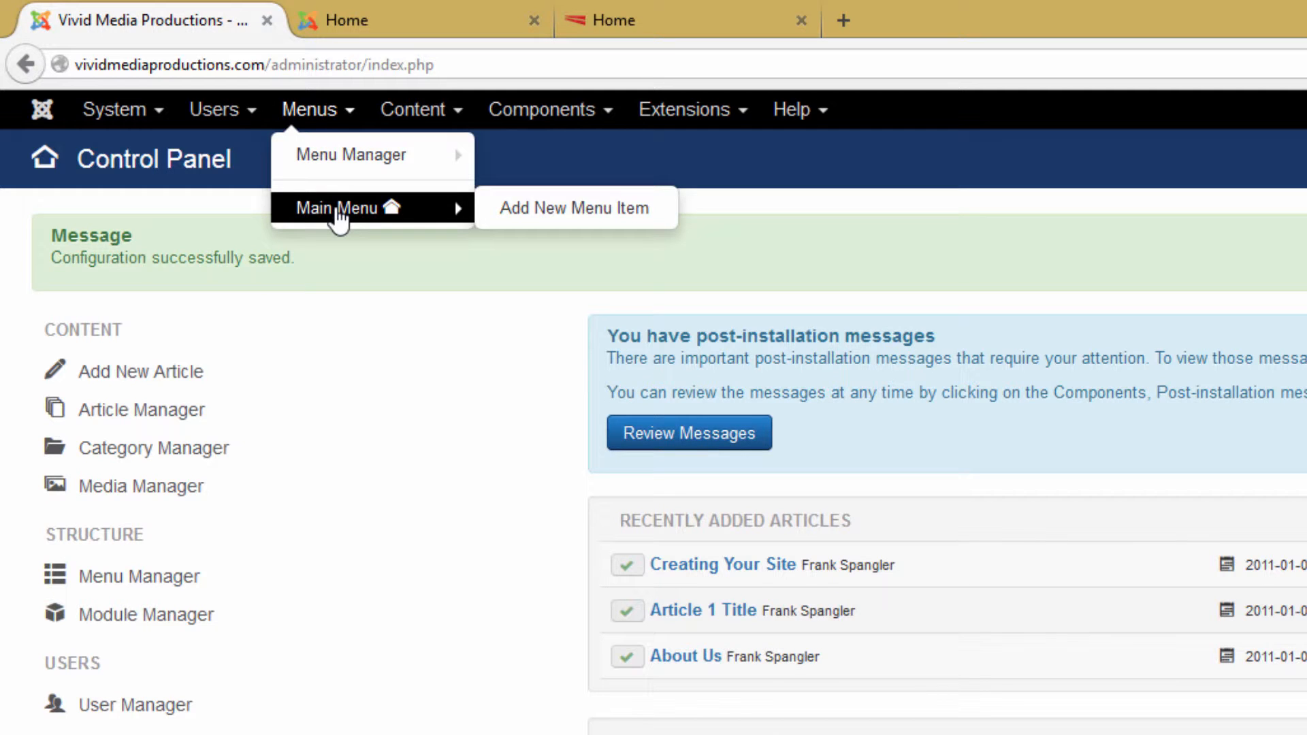
click(339, 209)
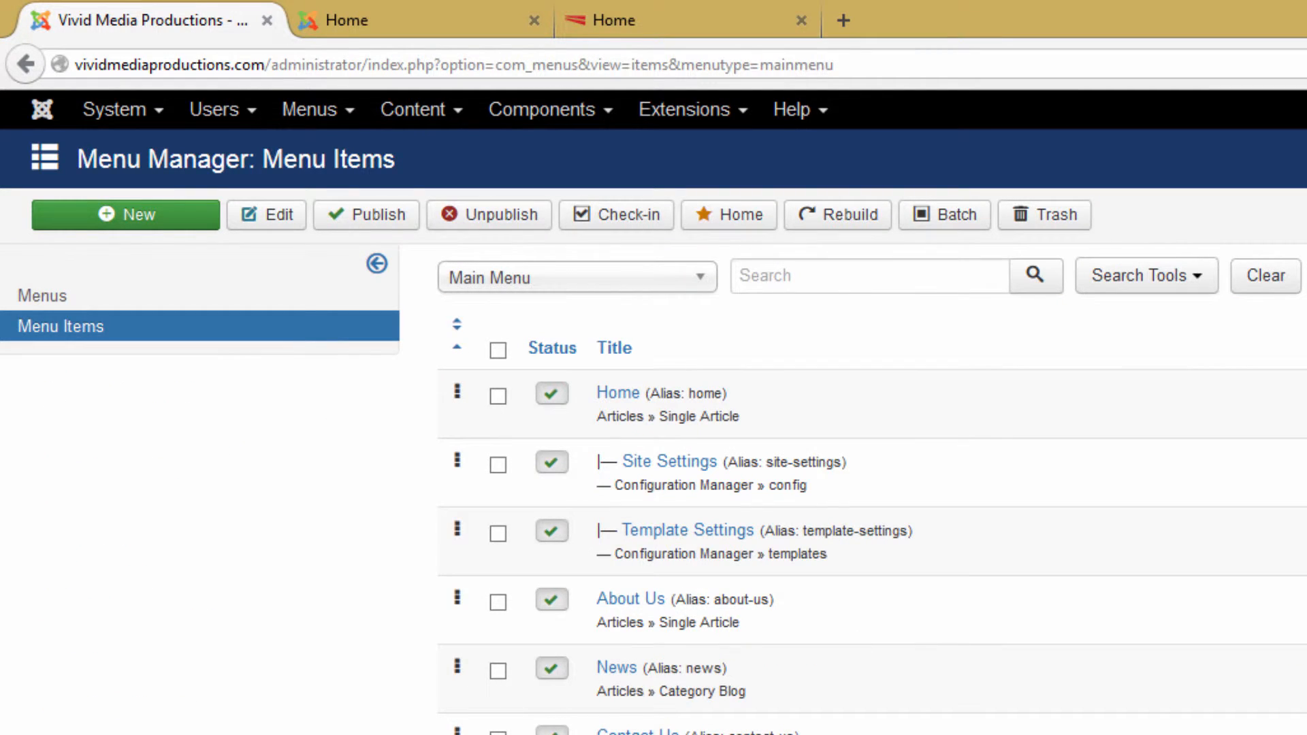
click(625, 600)
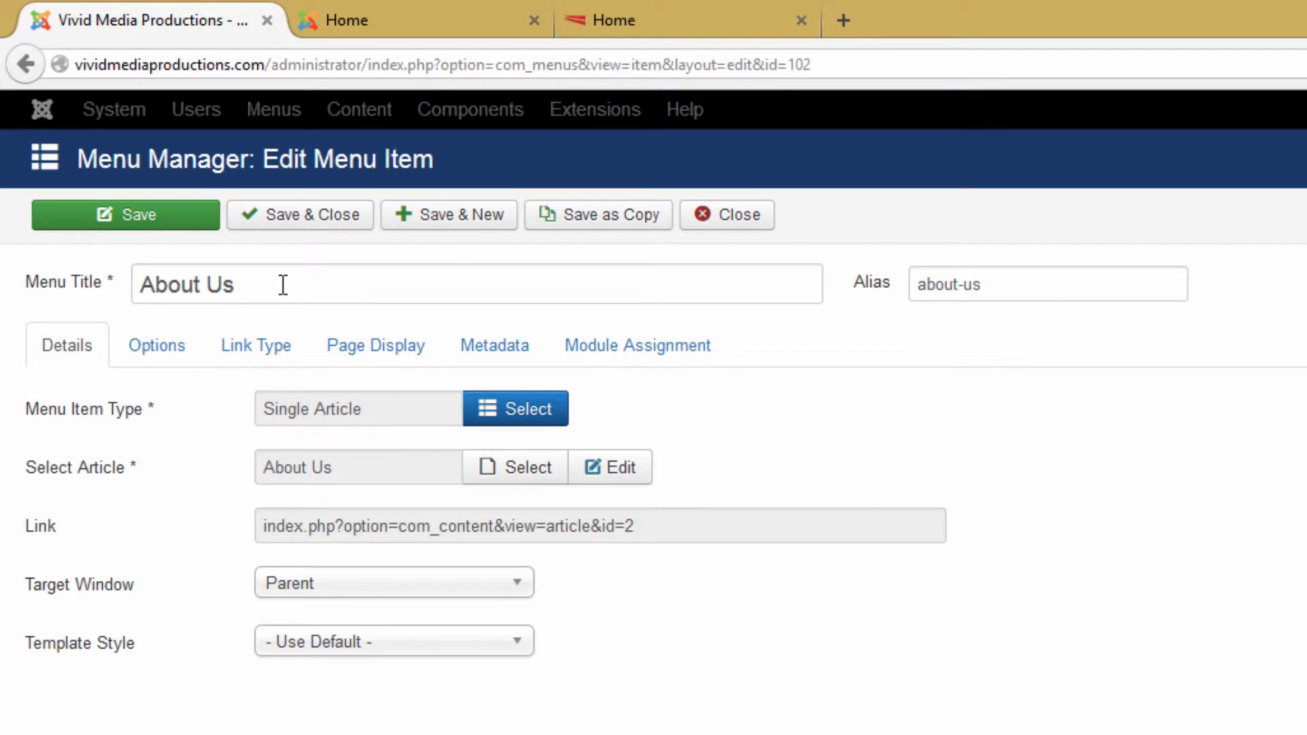
click(283, 284)
key(BackSpace)
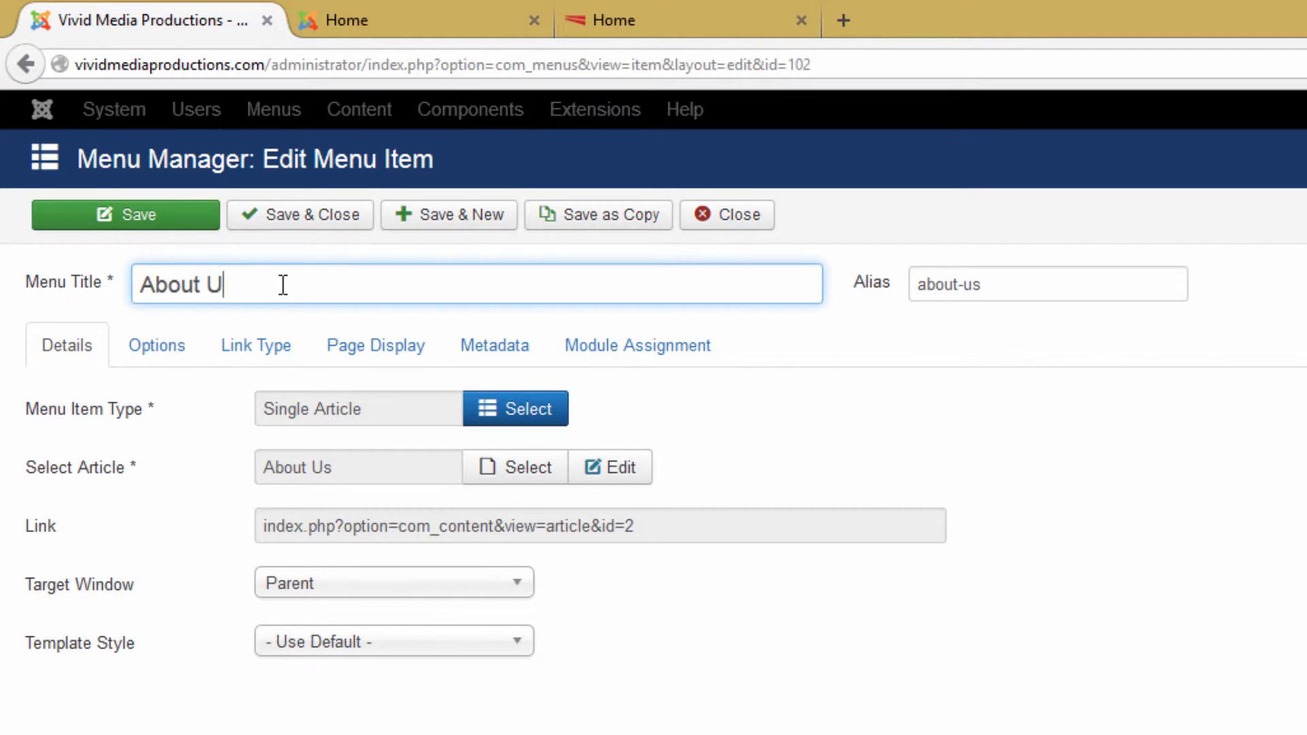
key(BackSpace)
key(BackSpace)
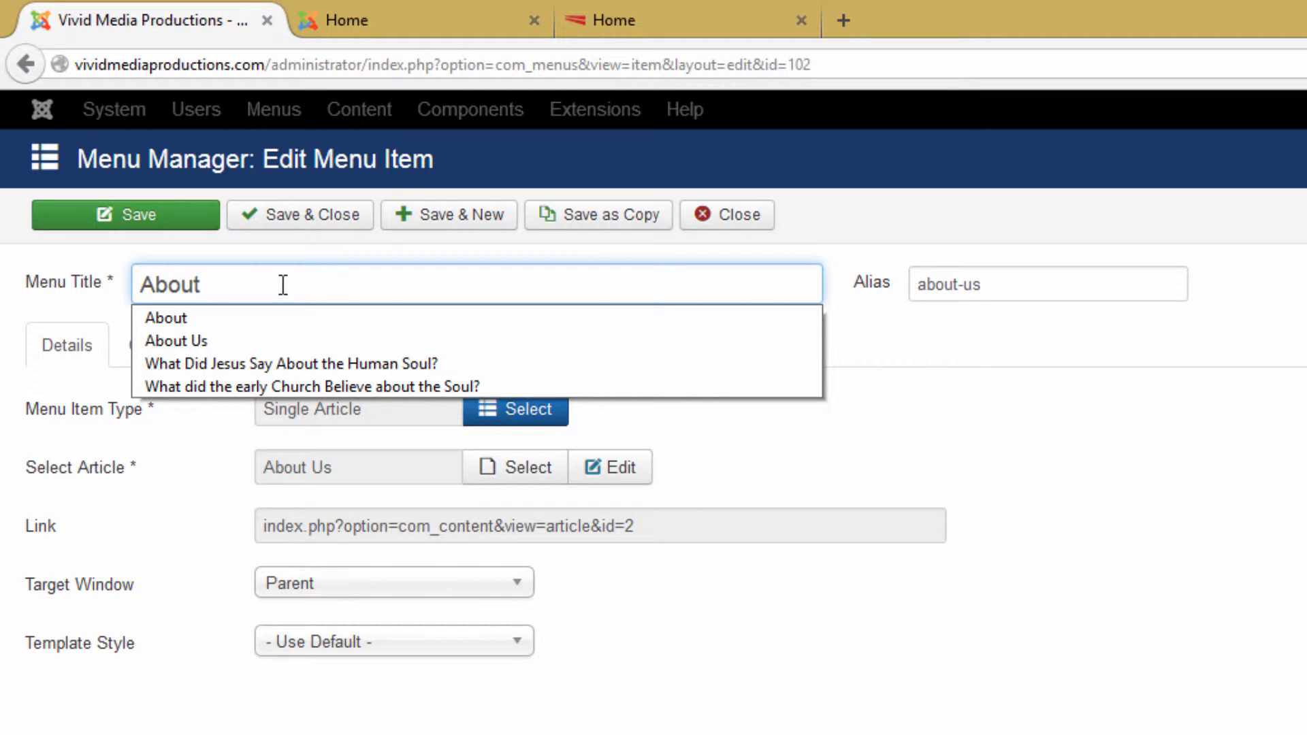
click(308, 218)
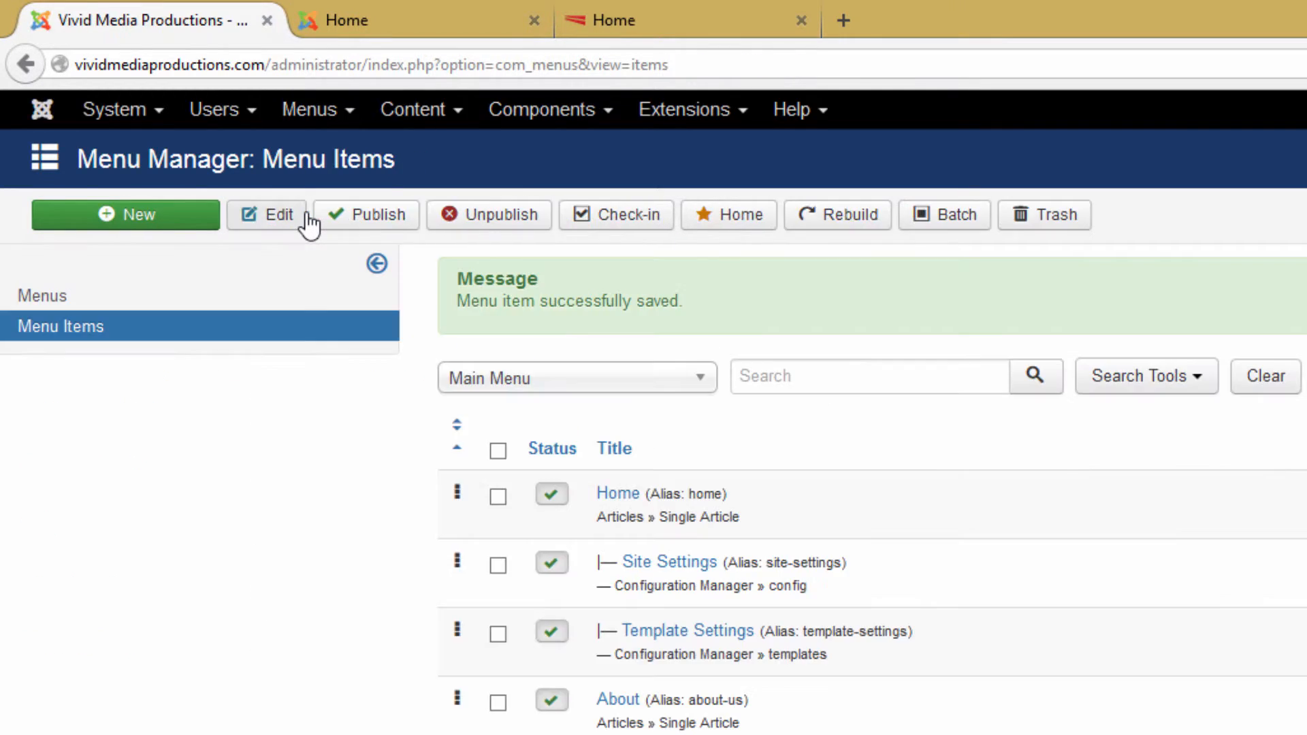
click(396, 18)
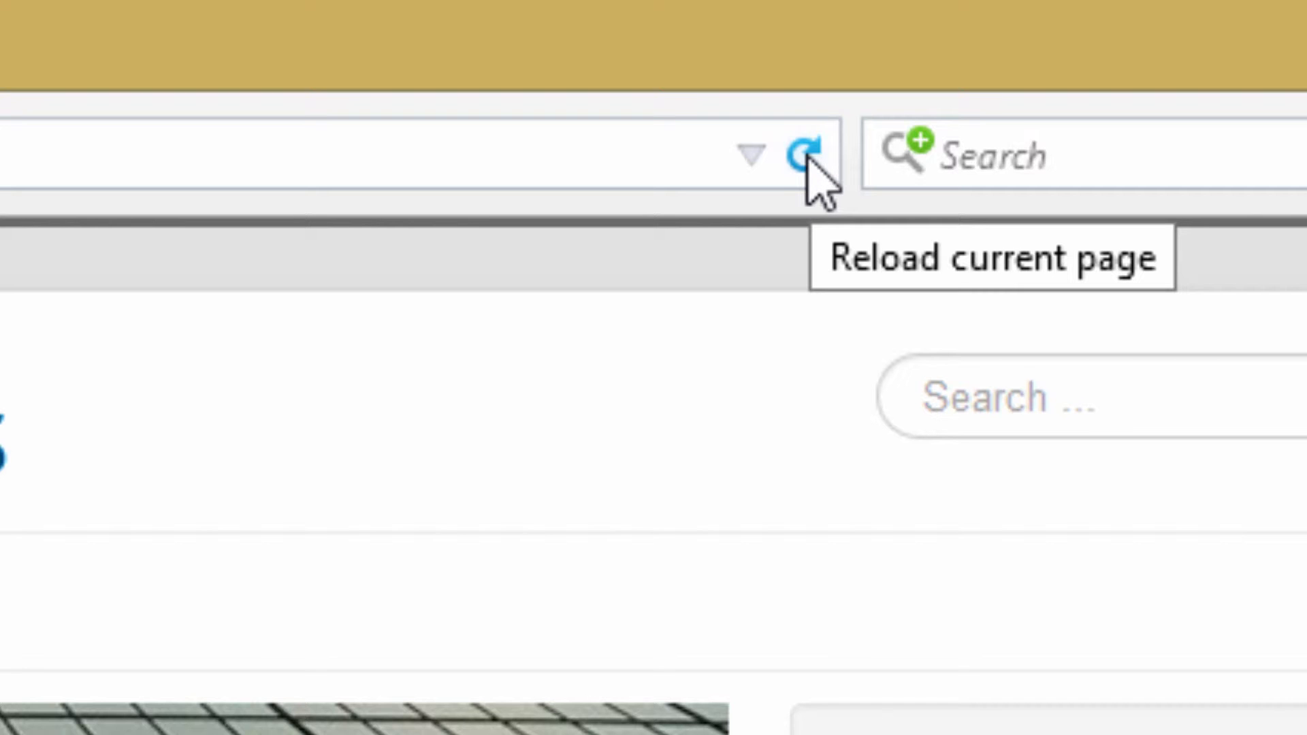
click(808, 158)
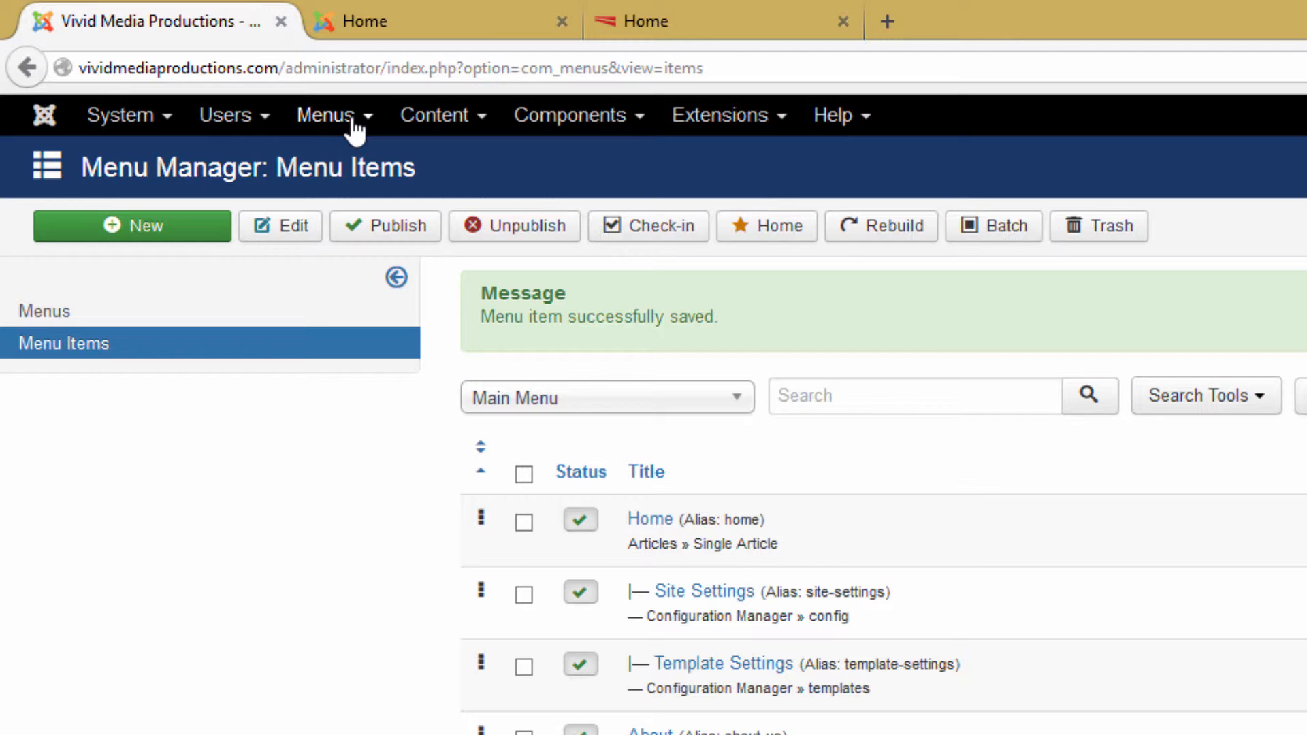
- Open the 'Creating Your Site' article from the Article Manager's list of articles
click(450, 123)
mouse_move(456, 166)
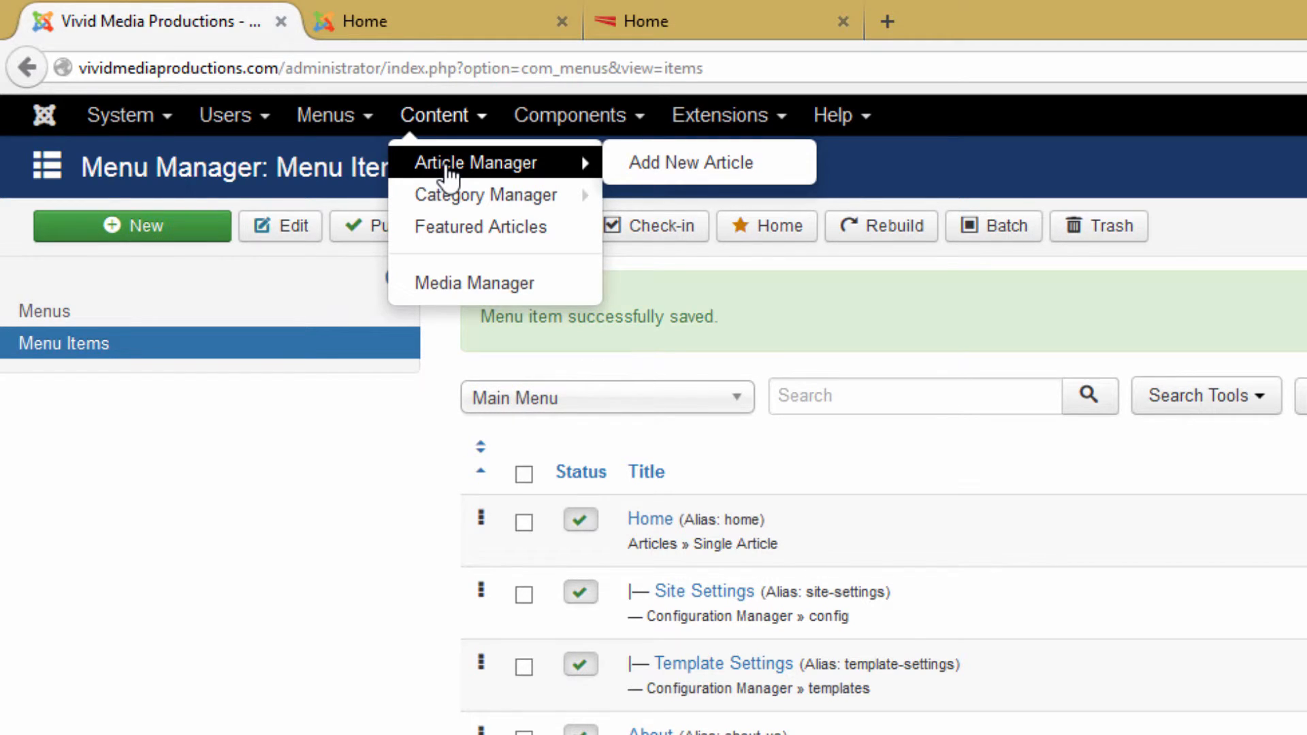
click(448, 171)
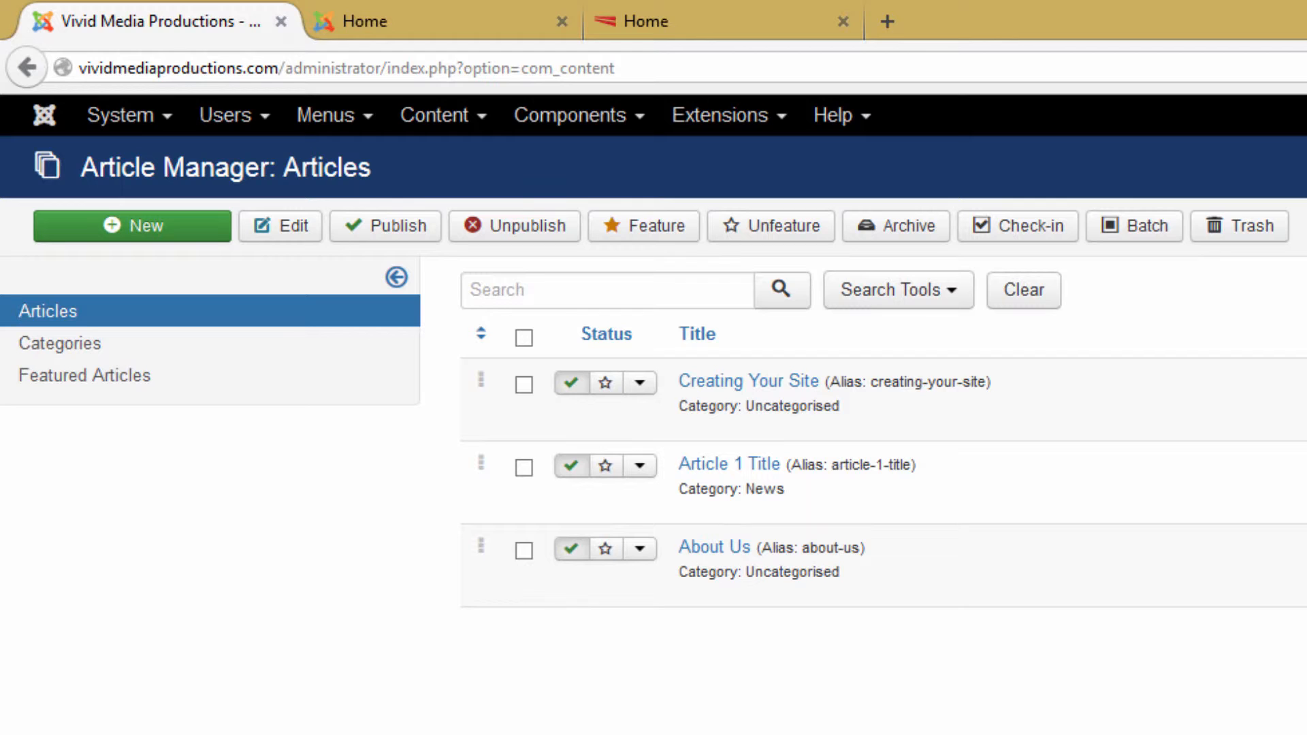
click(722, 392)
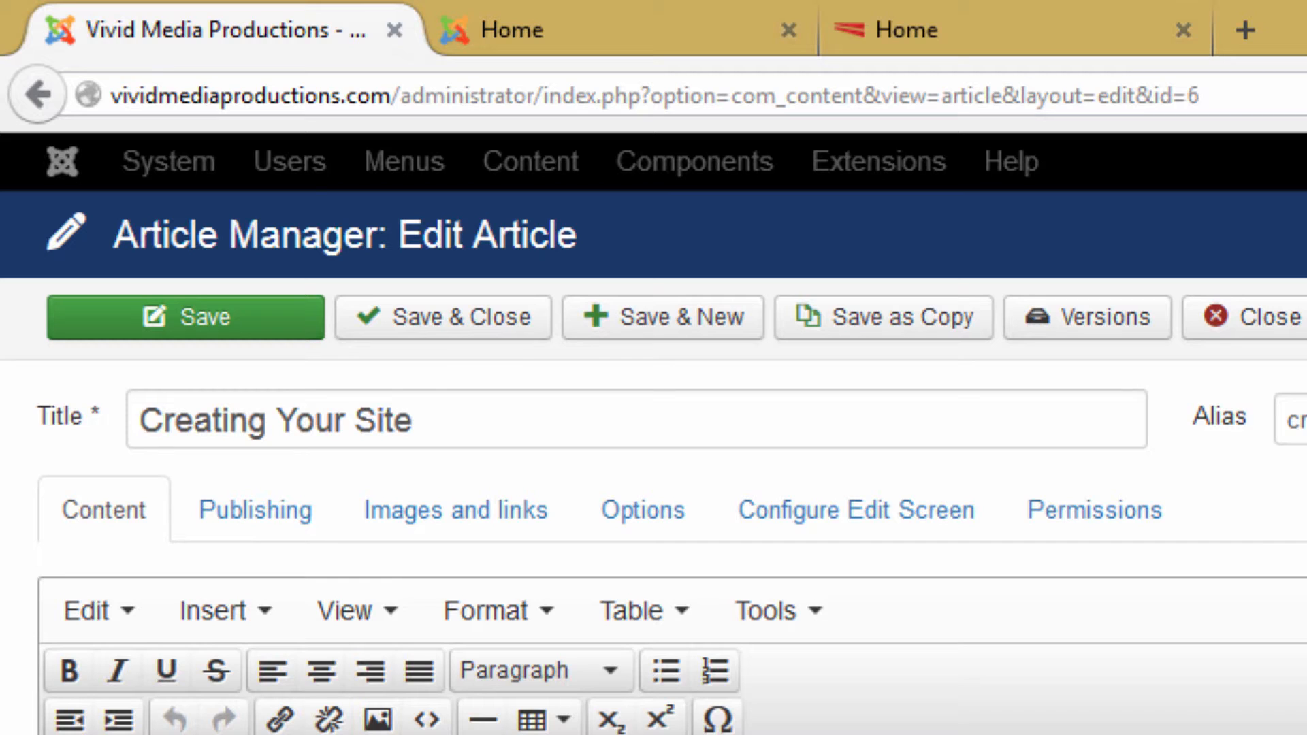
- Save and close the 'Creating Your Site' article
click(497, 320)
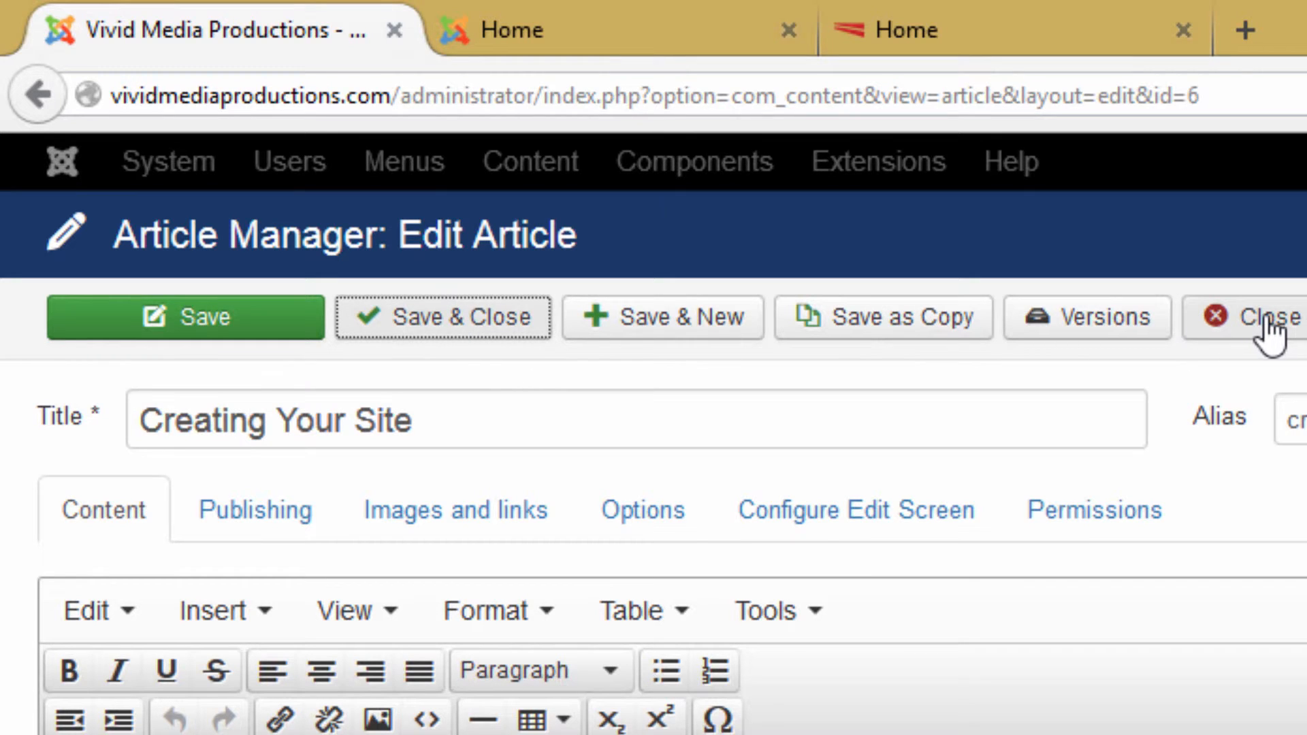
click(460, 320)
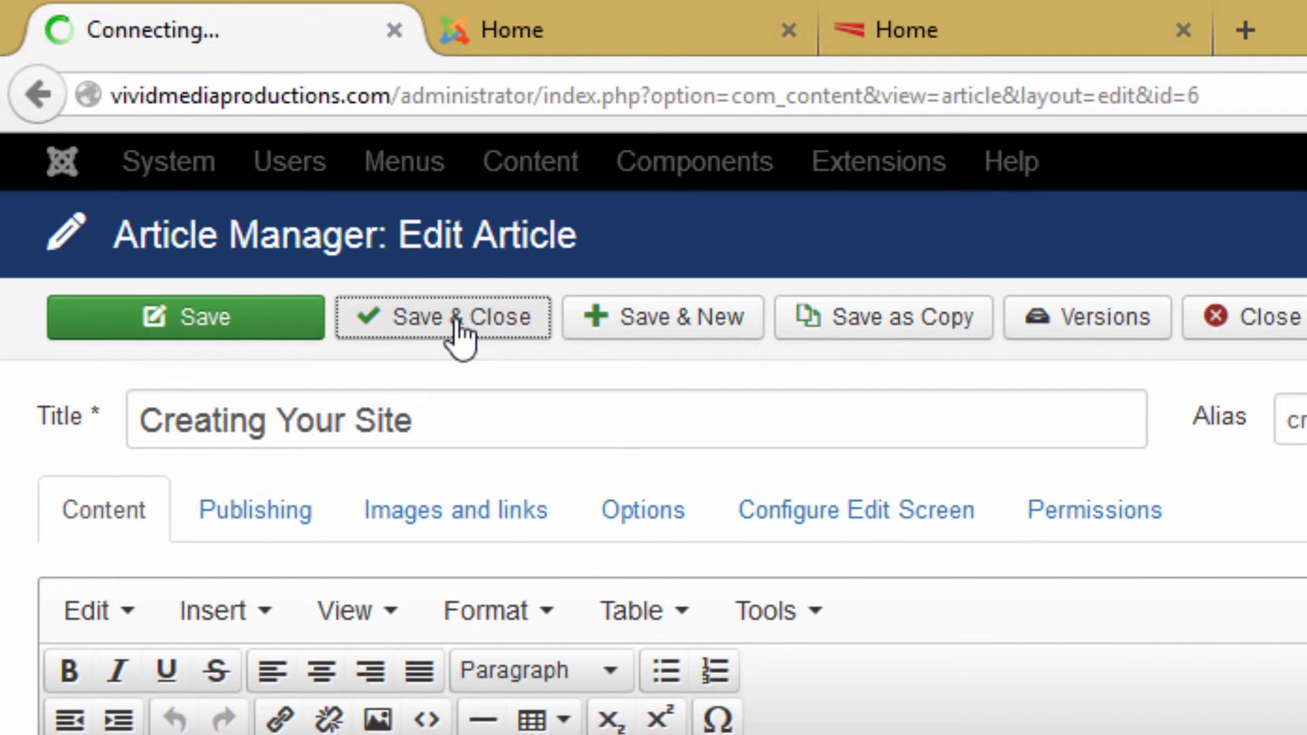
mouse_move(654, 182)
mouse_move(691, 279)
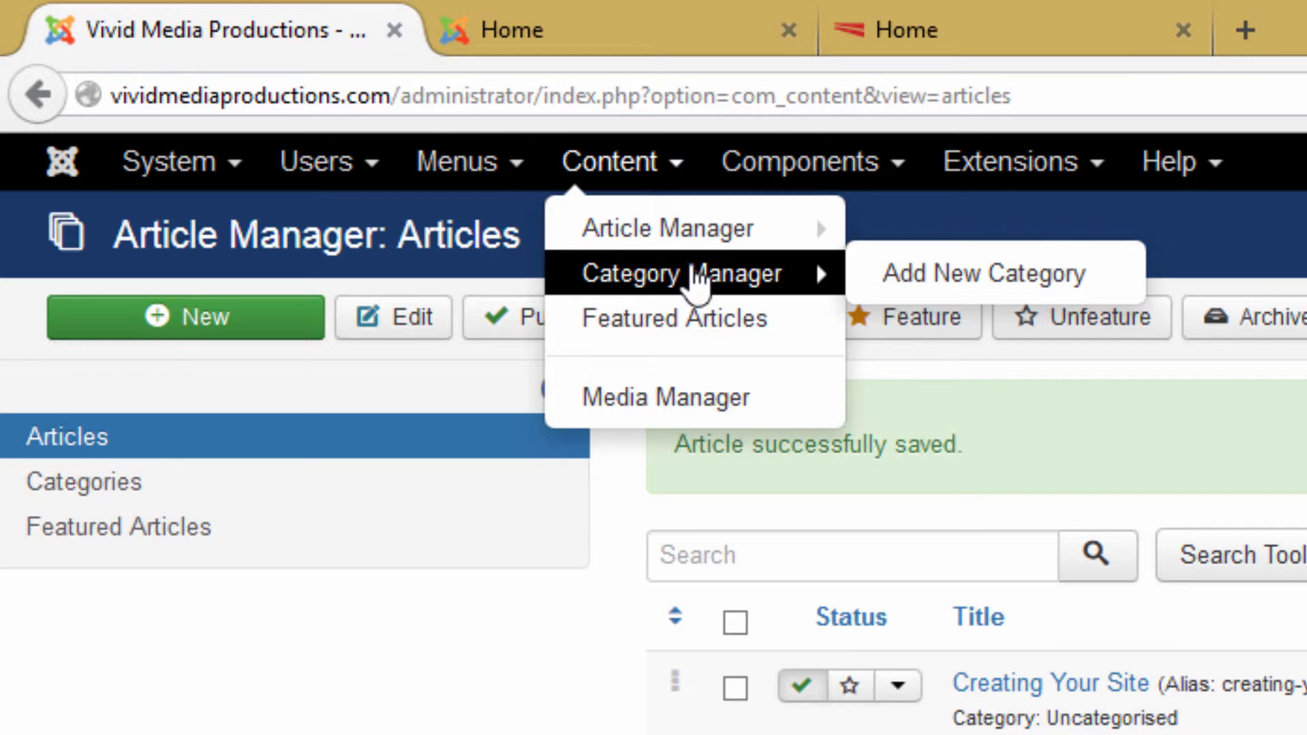
- Browse the Content and Components menus, then go to the Extension Manager's Install page
mouse_move(783, 179)
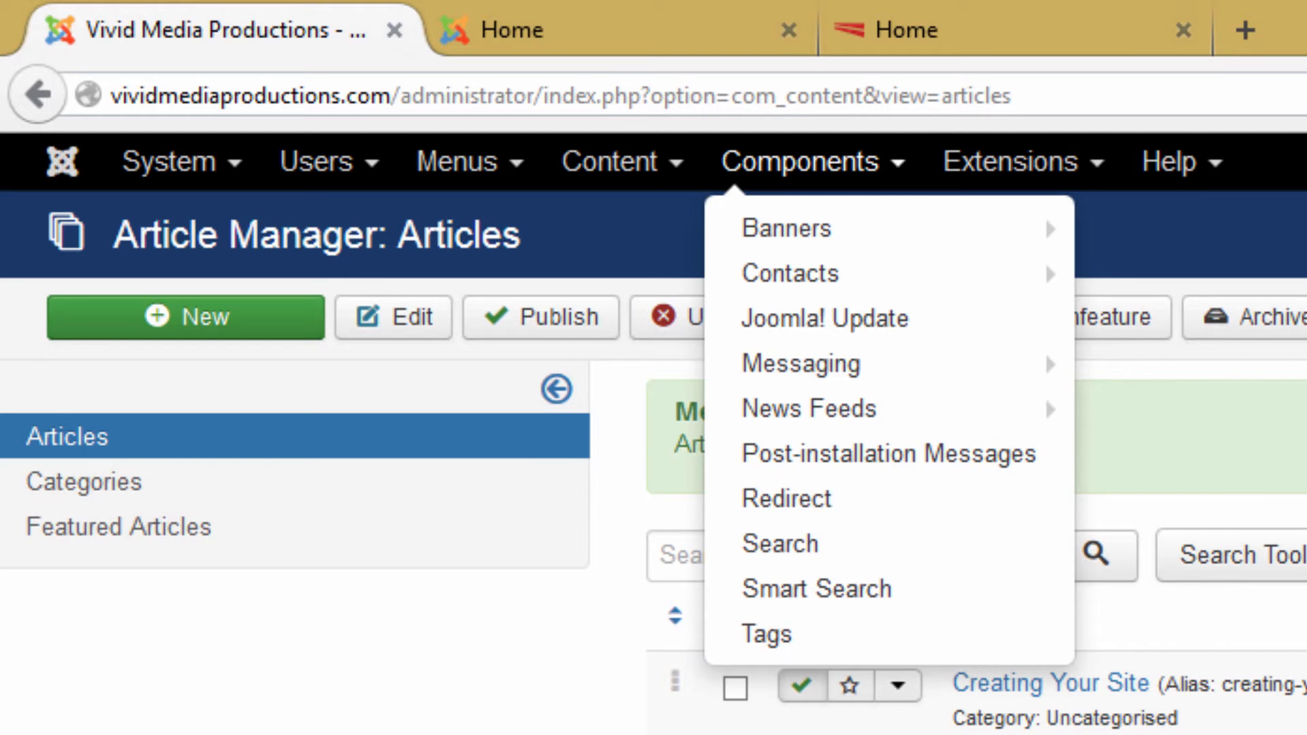
mouse_move(800, 246)
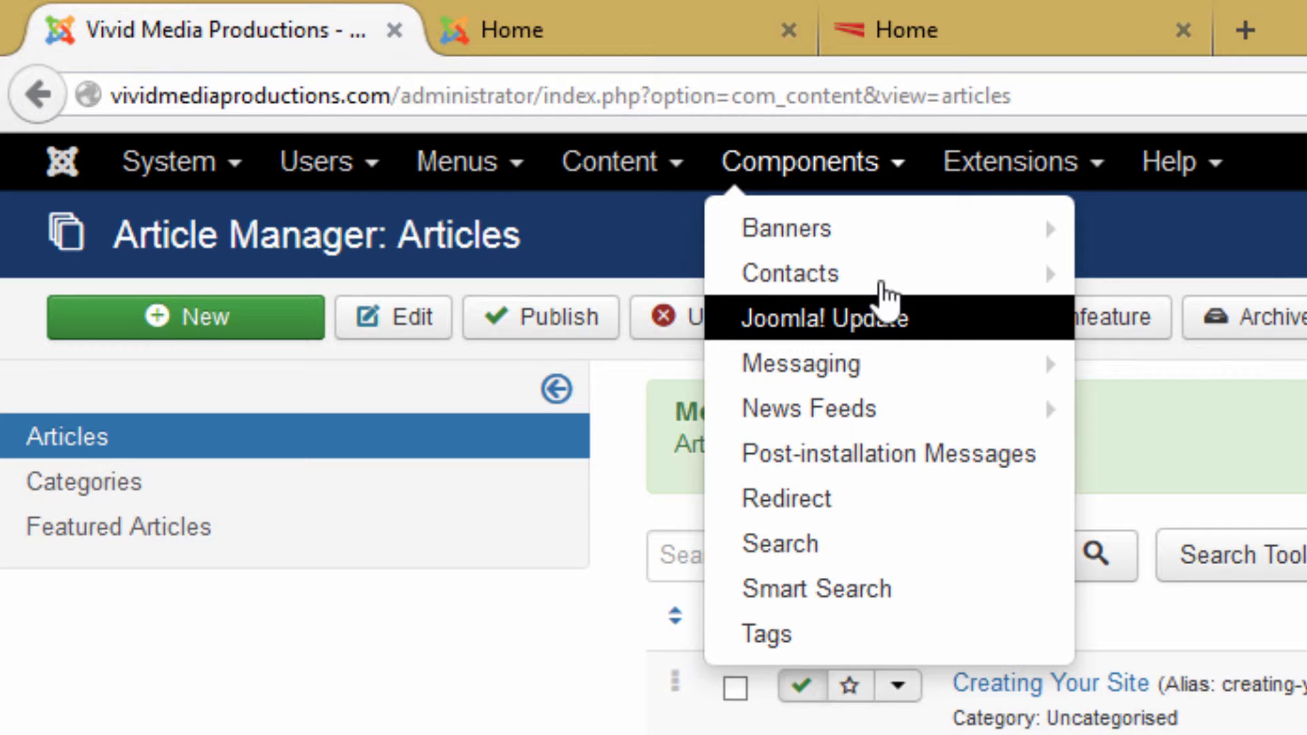
click(1007, 174)
click(1021, 225)
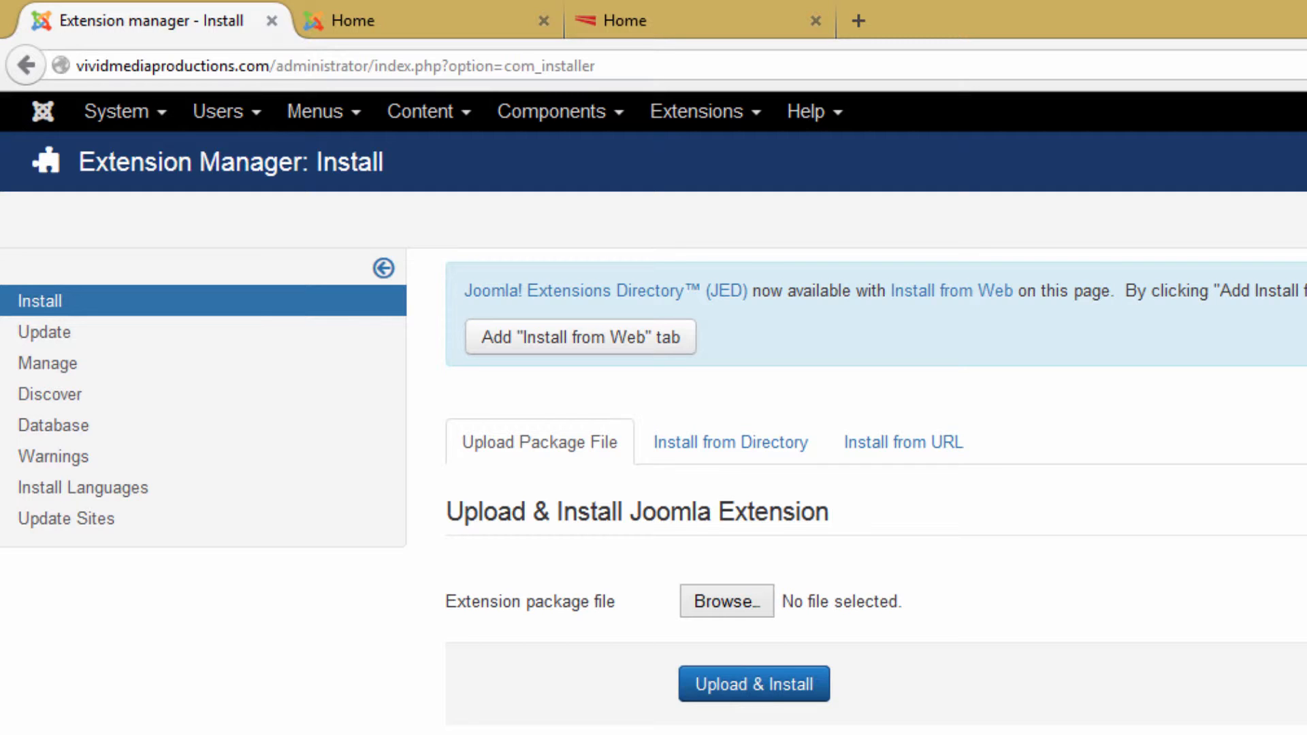
- Glance at the Module Manager's site modules, then list the installed plugins in the Plugin Manager
click(726, 113)
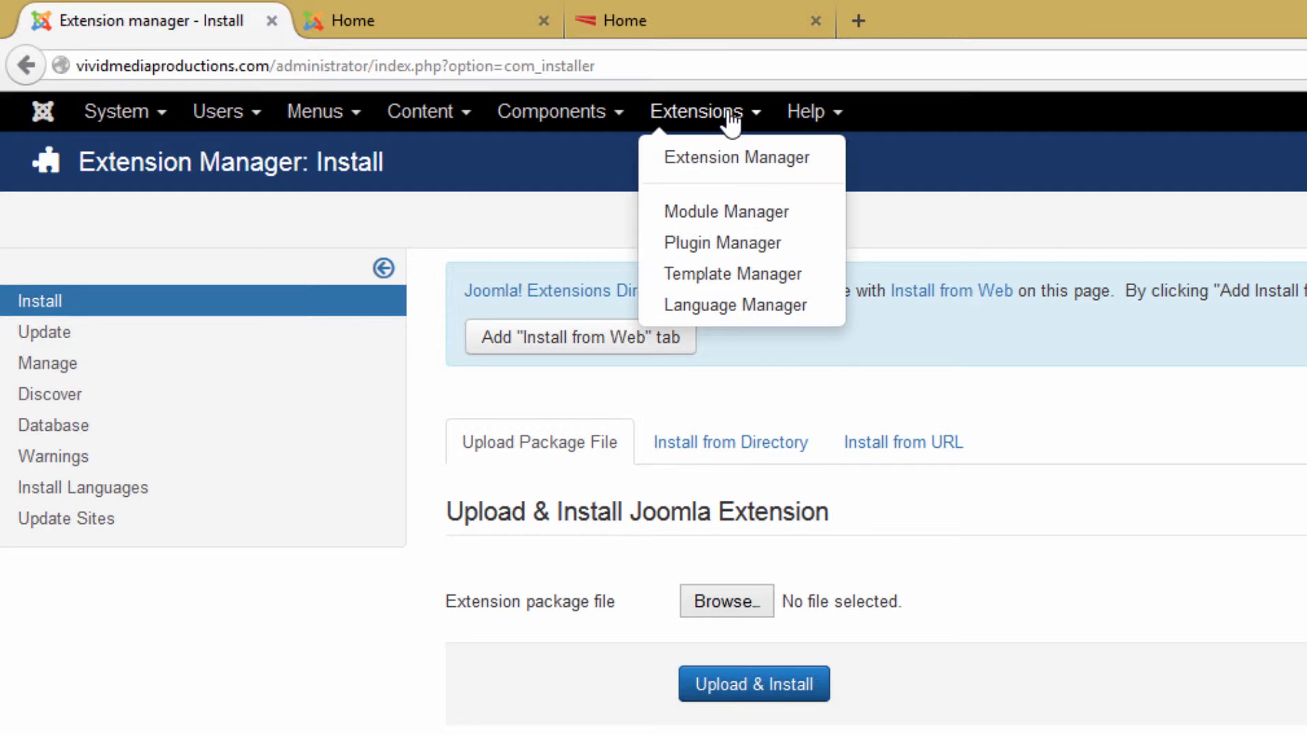
click(726, 216)
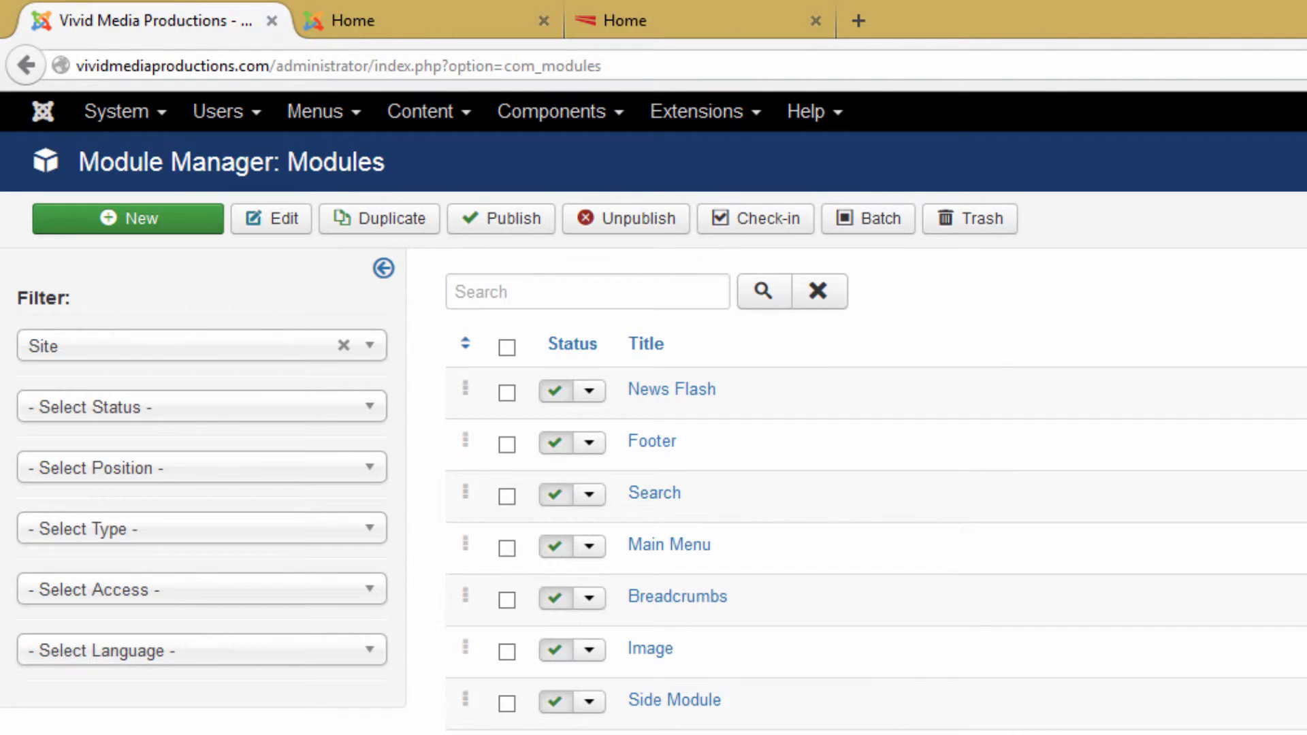
click(734, 116)
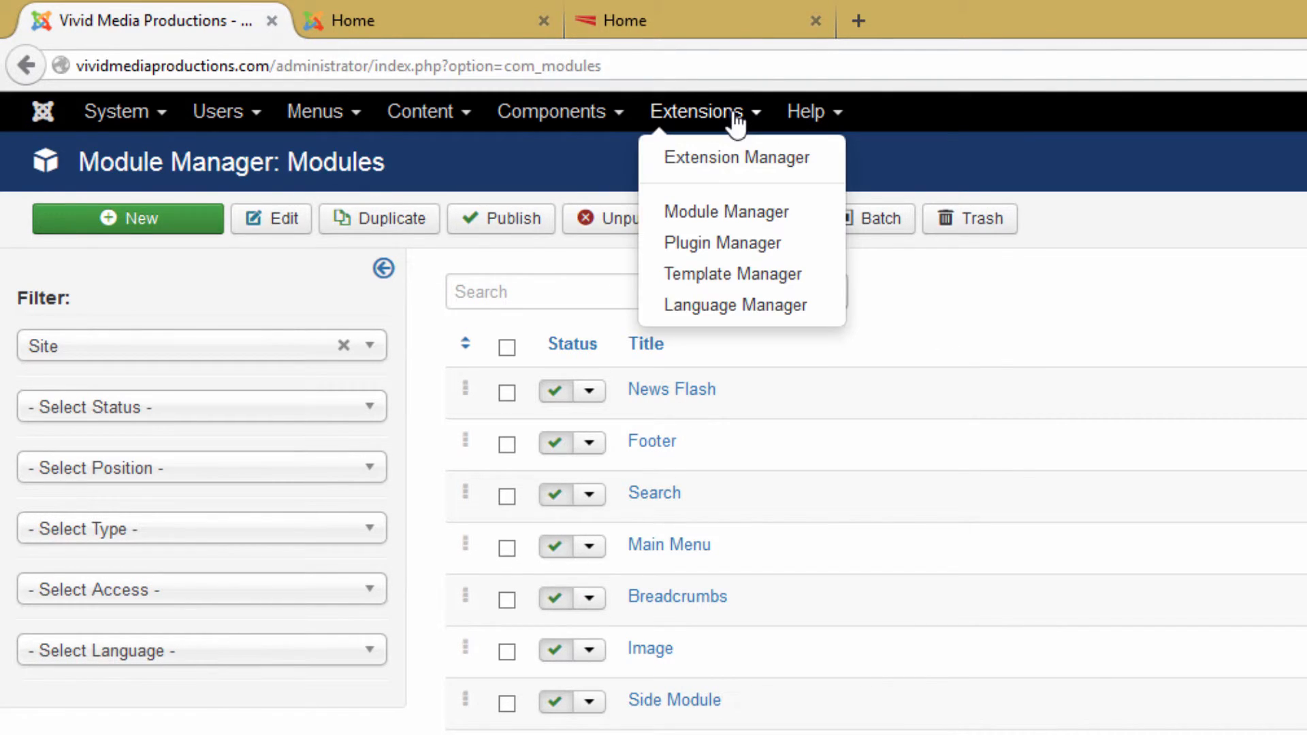
click(728, 246)
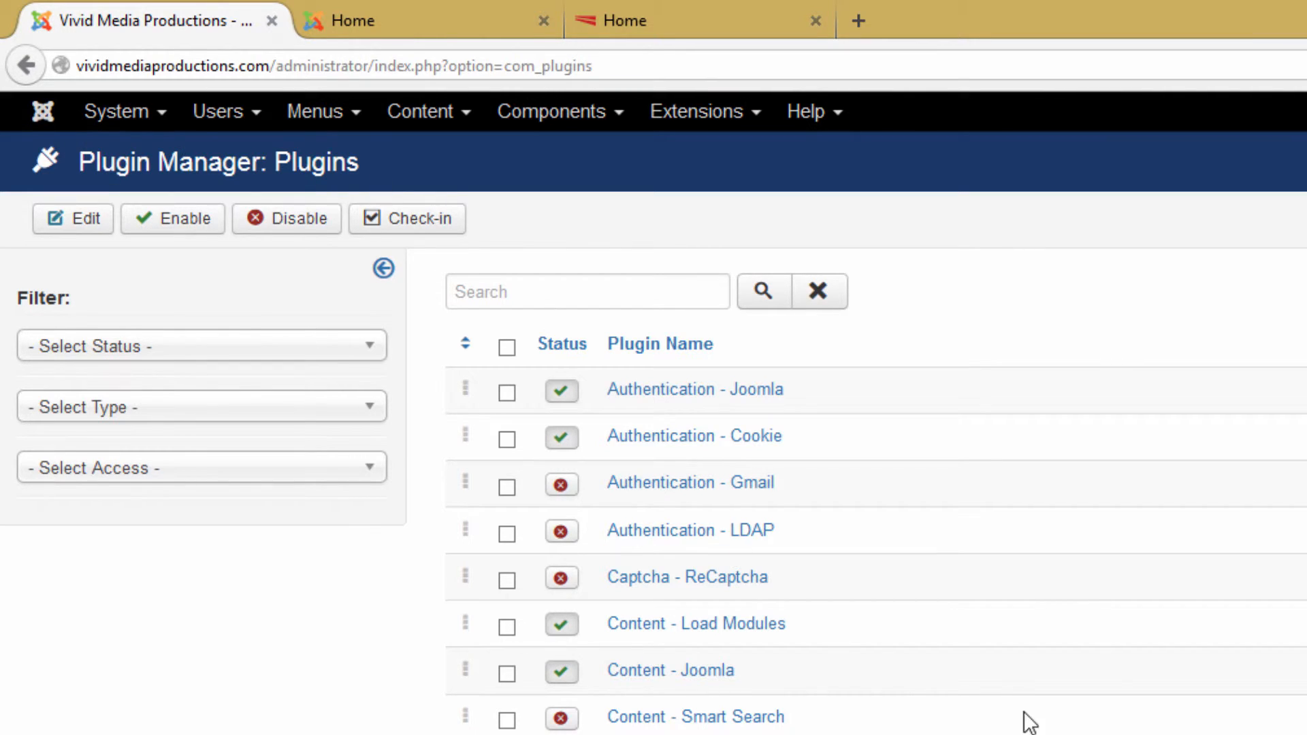
scroll(1030, 723, down, 3)
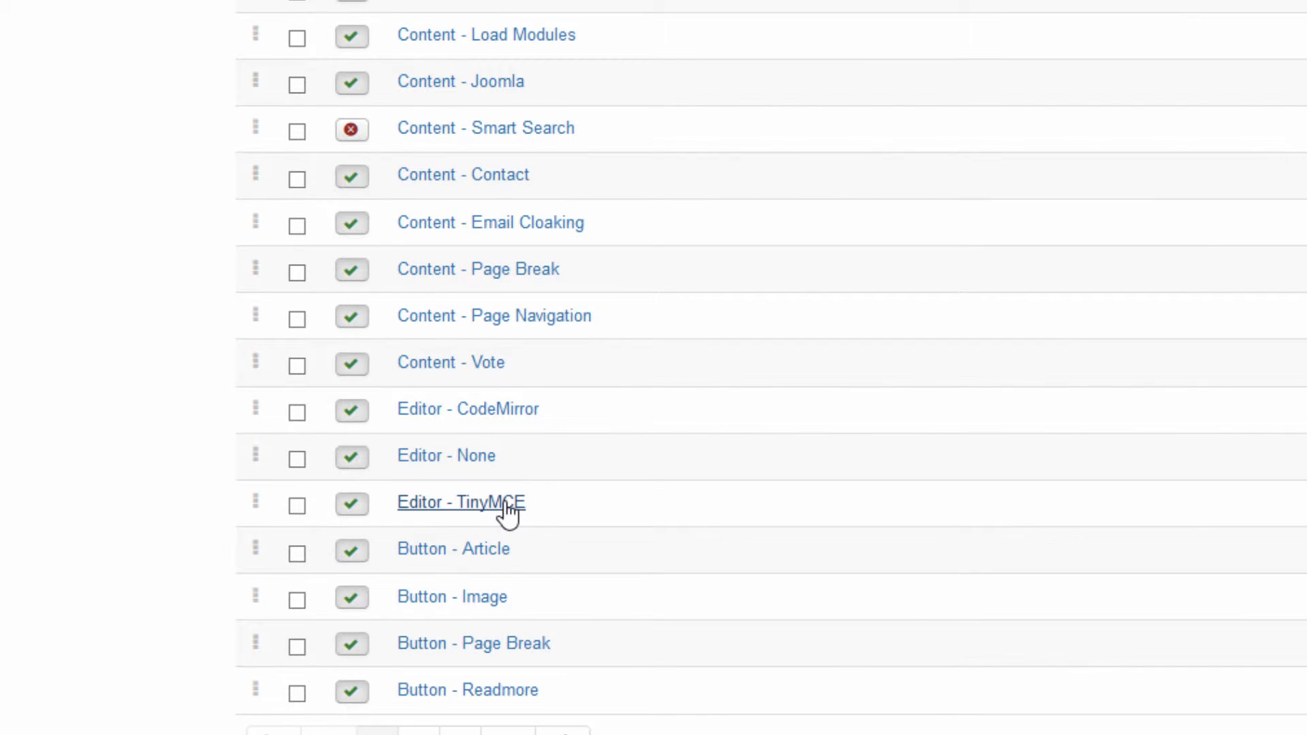
click(506, 505)
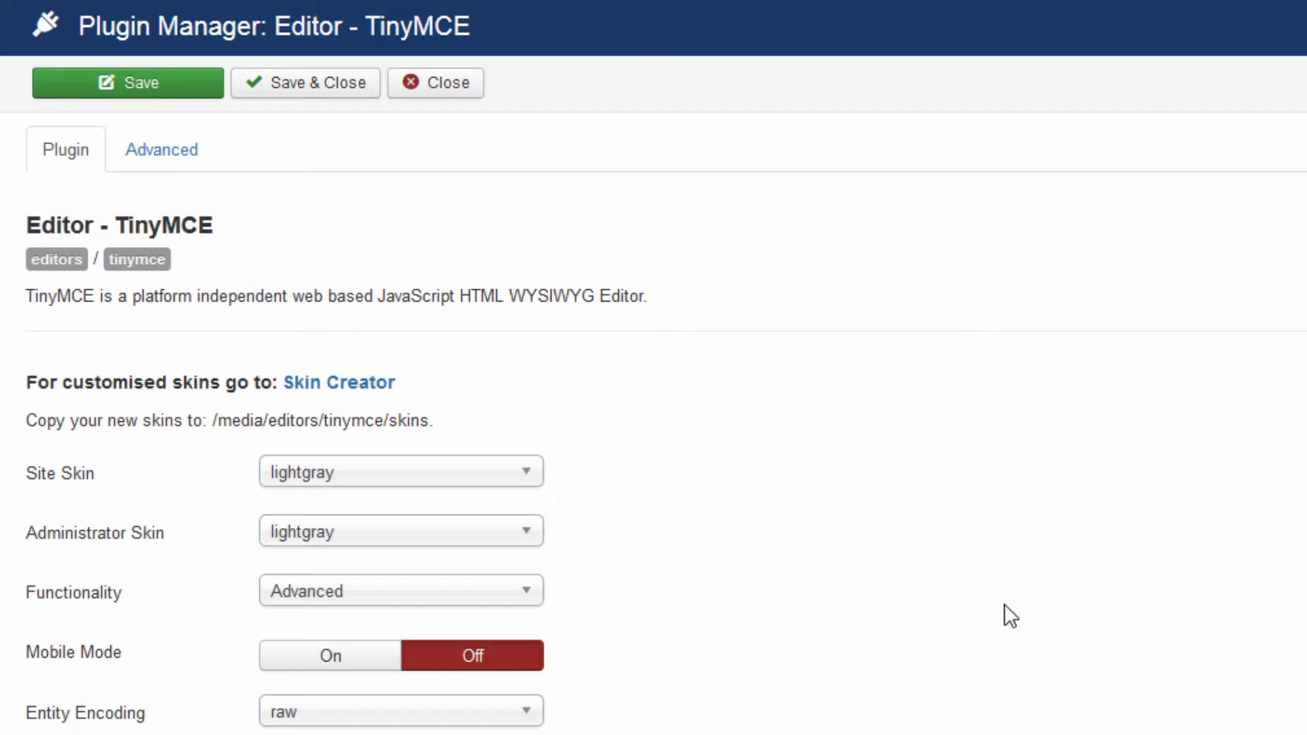
click(415, 85)
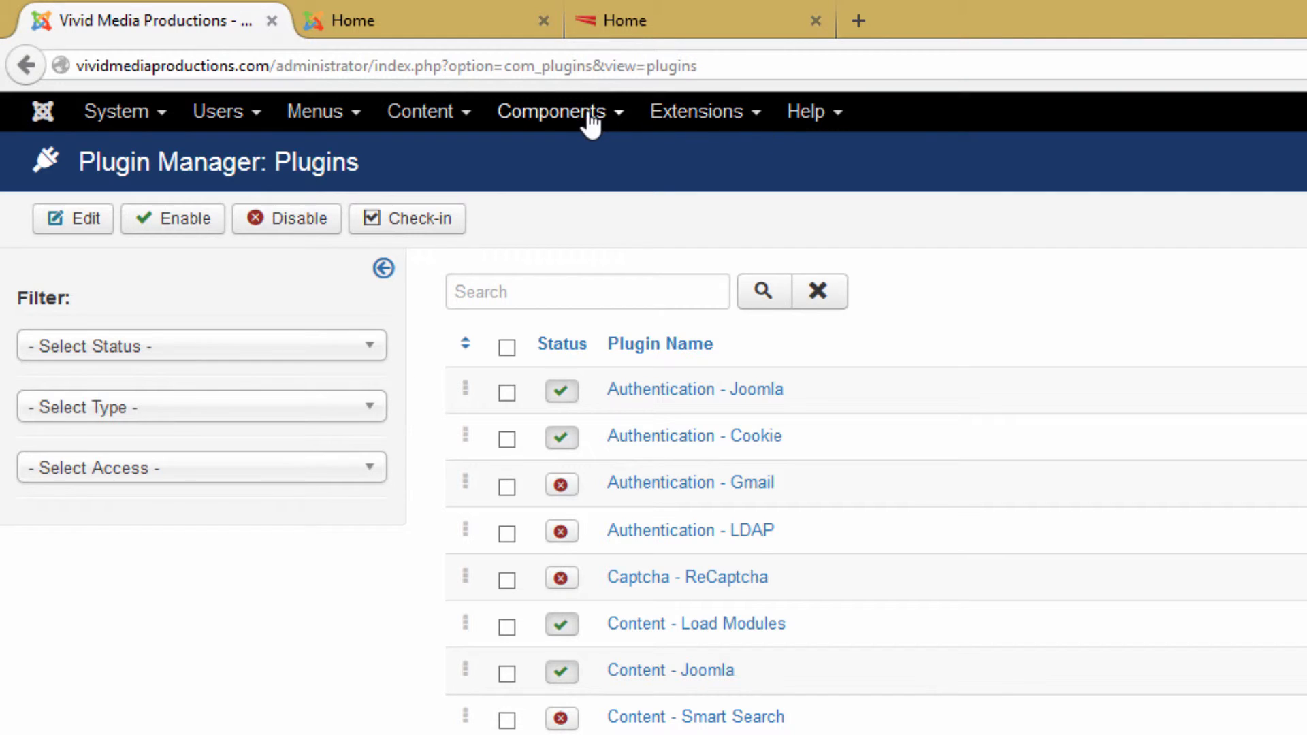
- Look through the Components menu, then list site and administrator styles in the Template Manager
click(554, 117)
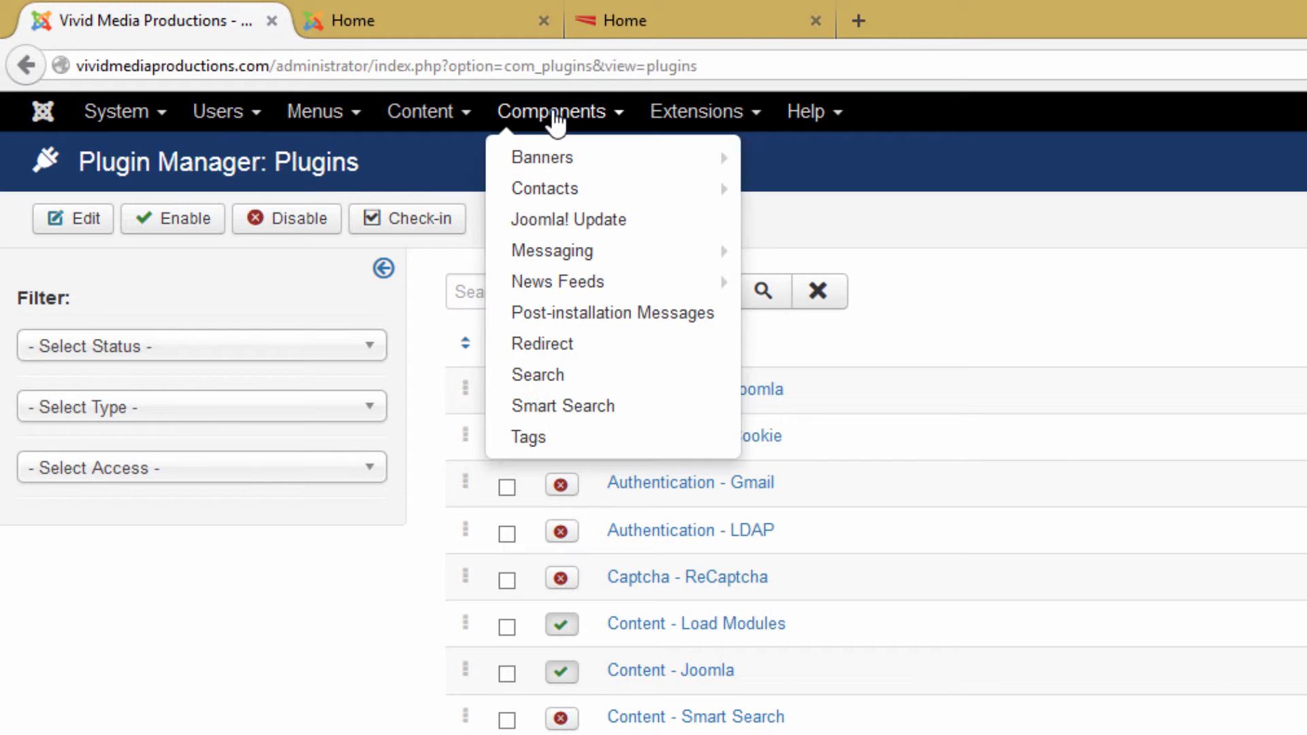
mouse_move(534, 289)
click(701, 112)
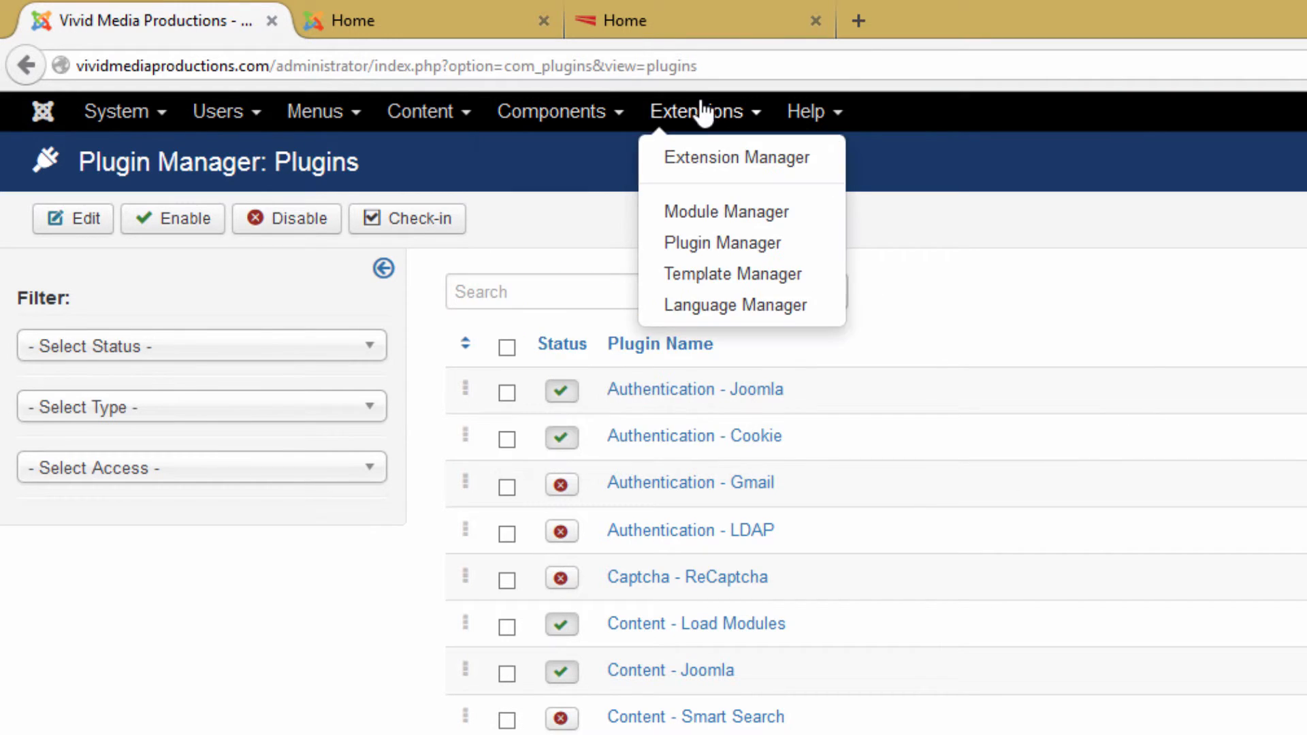
click(738, 275)
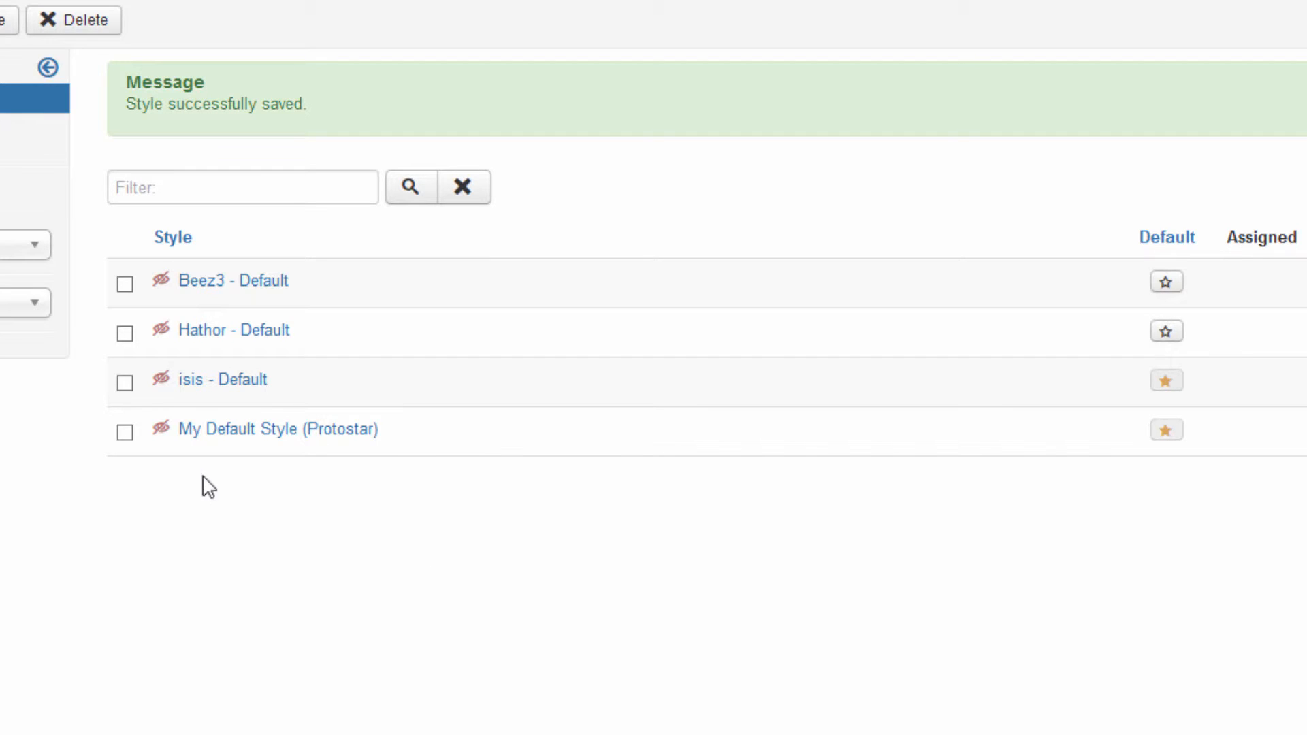
- Open My Default Style (Protostar), then star Beez3 - Default as the default site template
click(279, 423)
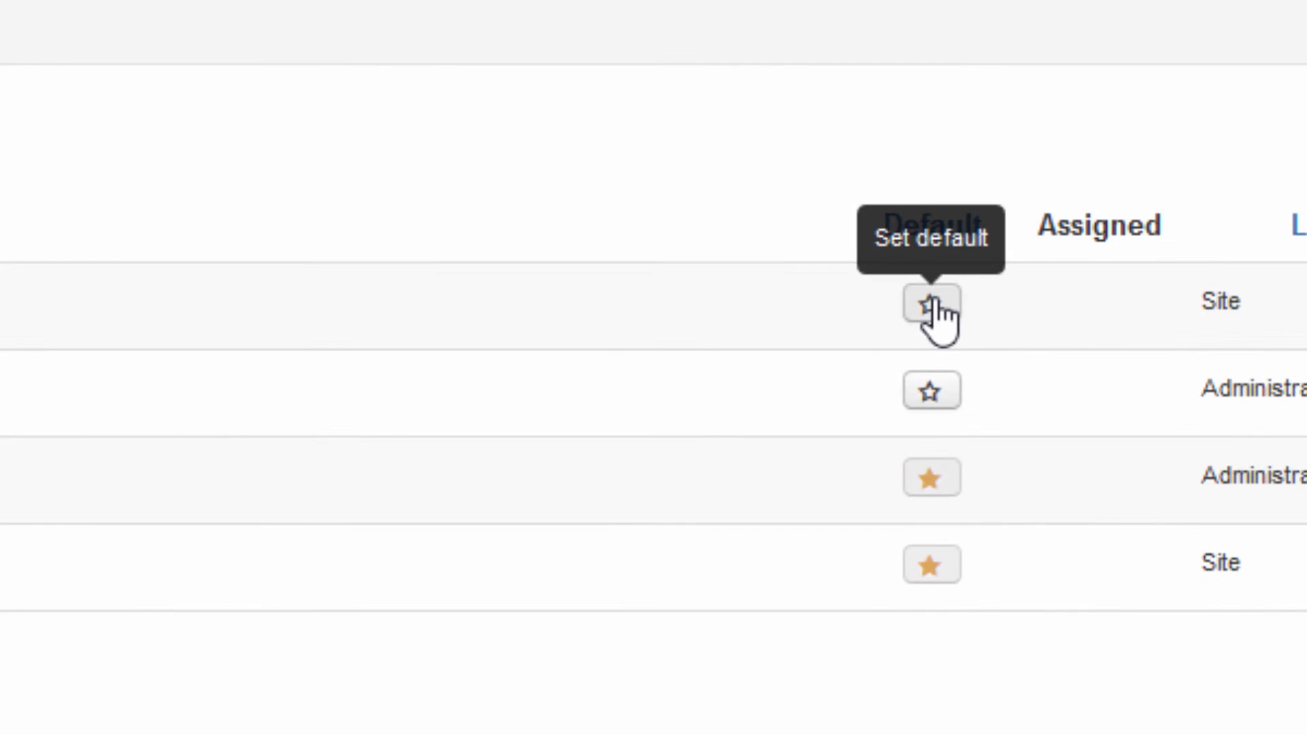
click(931, 304)
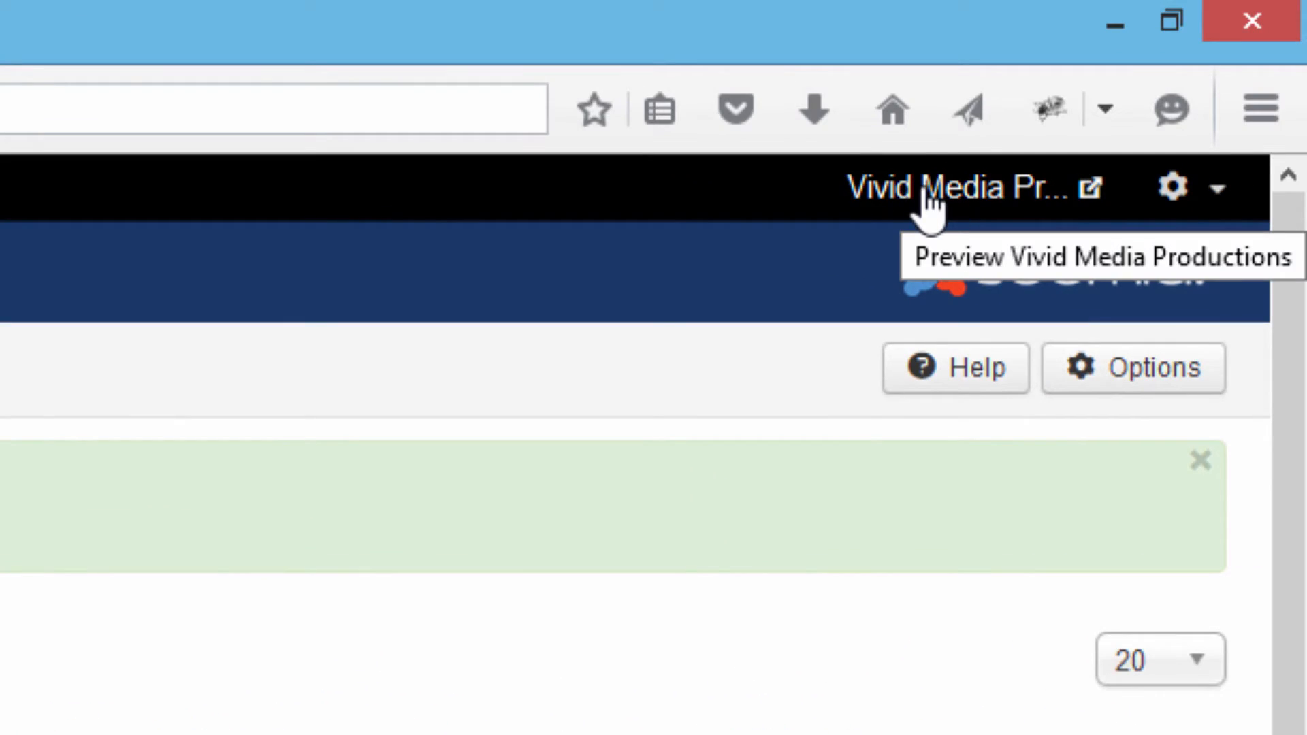
- Preview the public website with its Beez3 template, then return to the template styles tab
click(926, 191)
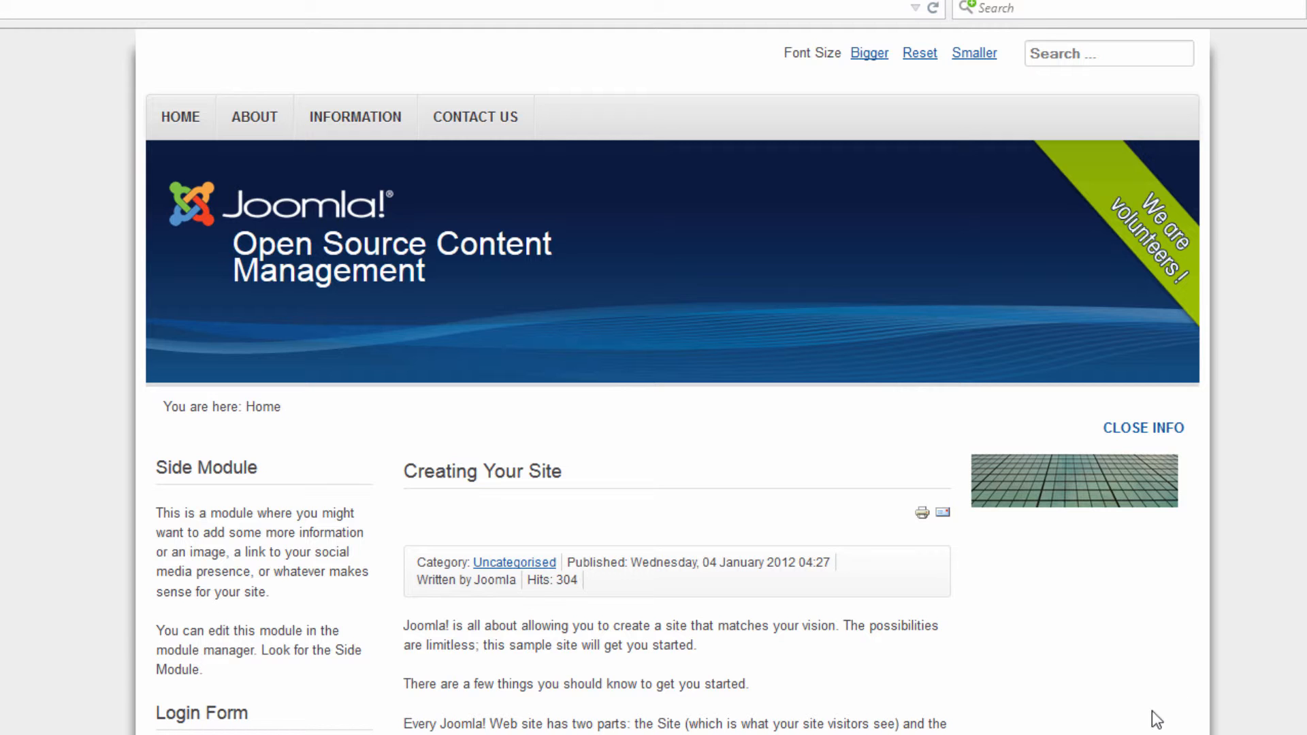
scroll(673, 381, down, 3)
scroll(673, 381, up, 3)
key(ctrl+Tab)
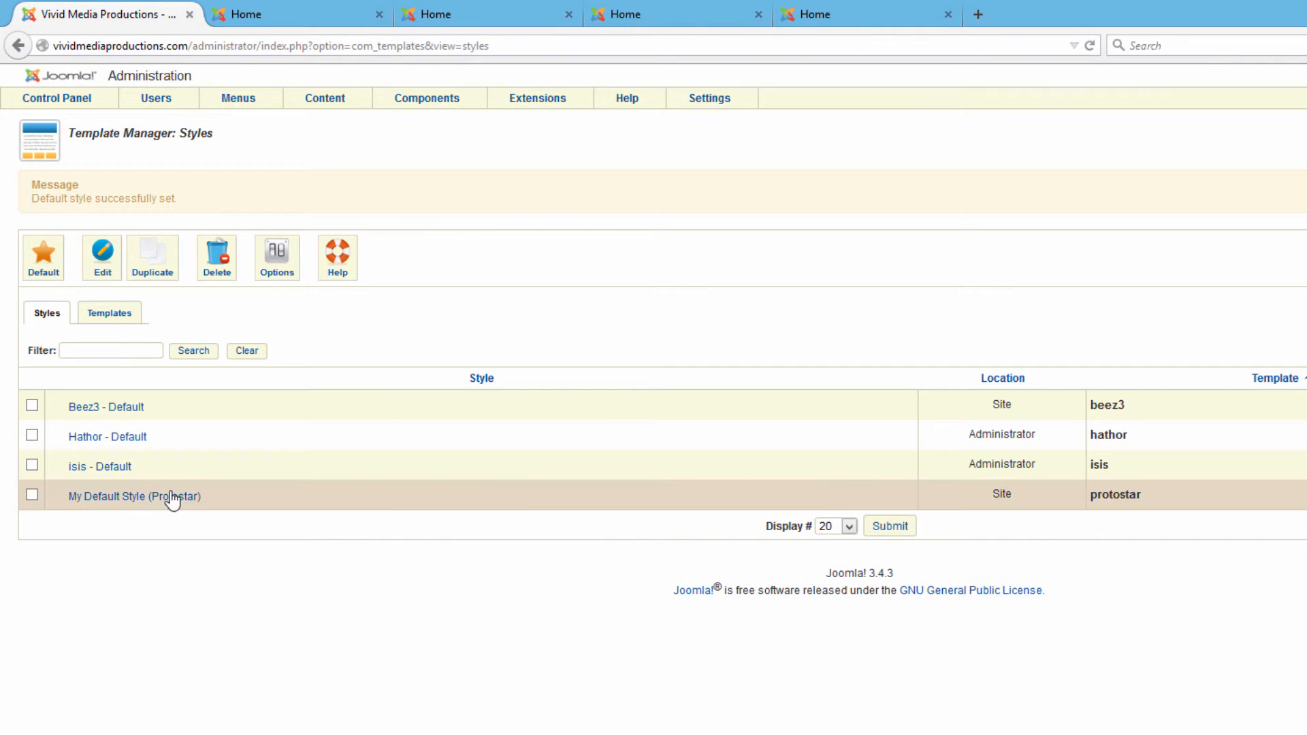
- Select the isis - Default style and set it as the default administrator template
click(32, 465)
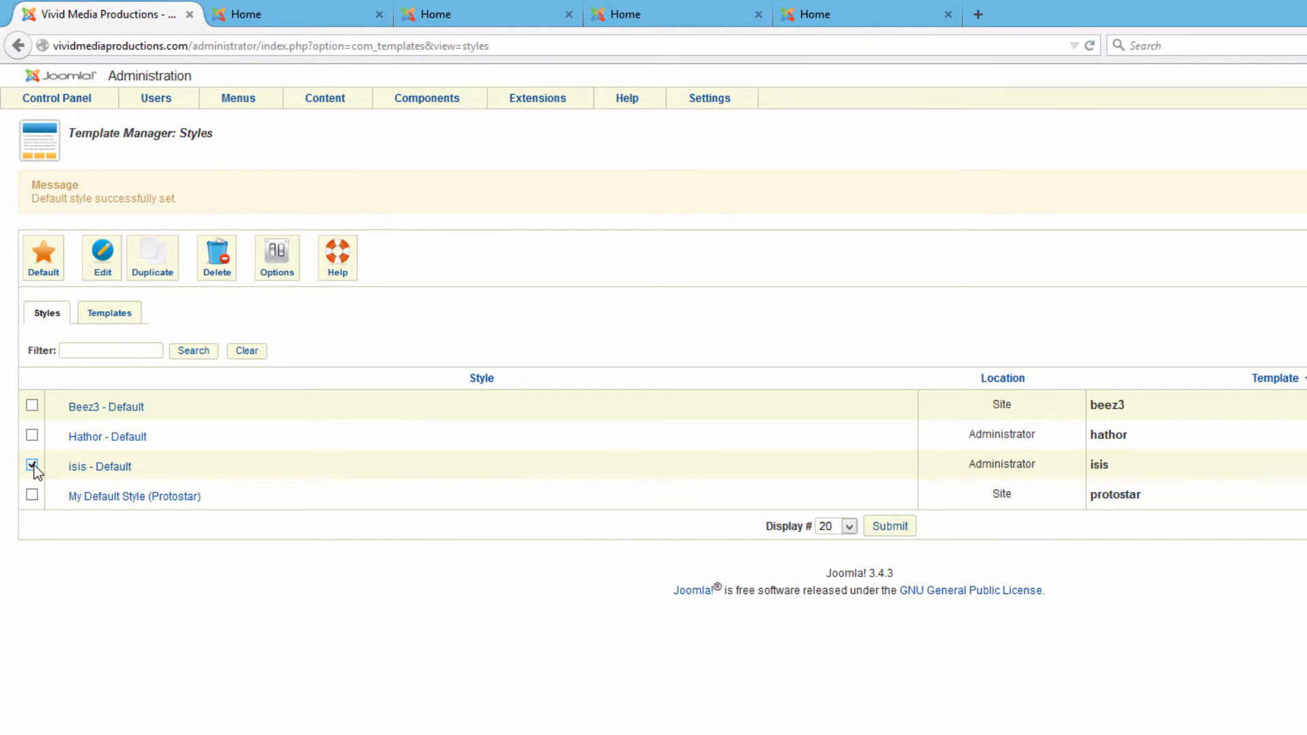
click(43, 258)
click(32, 465)
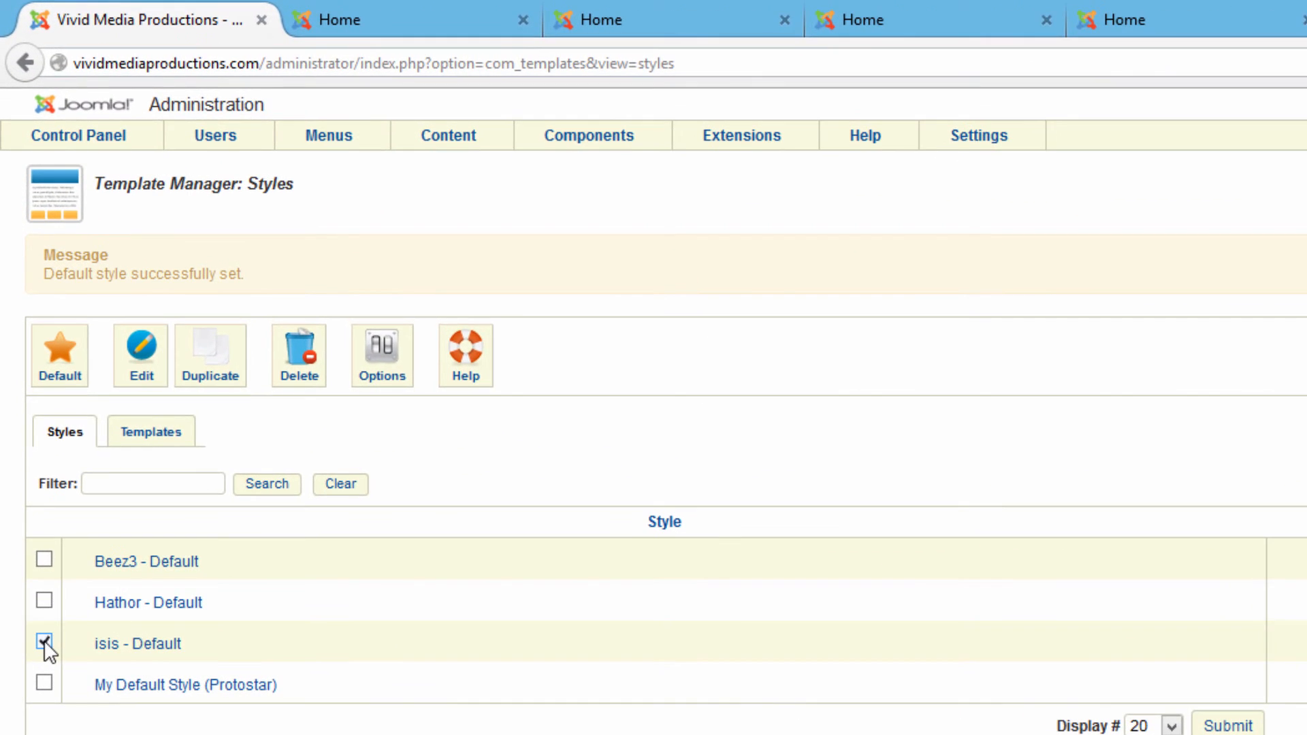
click(57, 365)
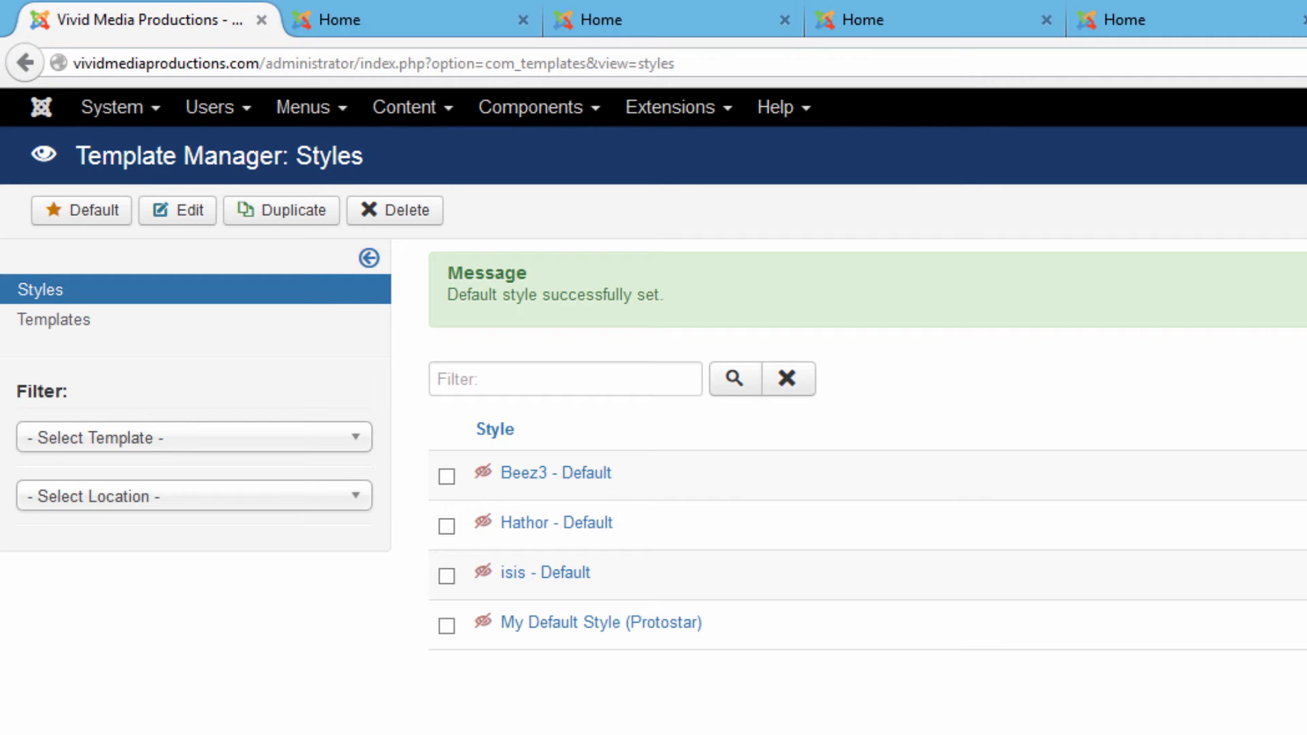
- Change the isis - Default Header Colour from #1a3867 to green #33691a and save
click(529, 577)
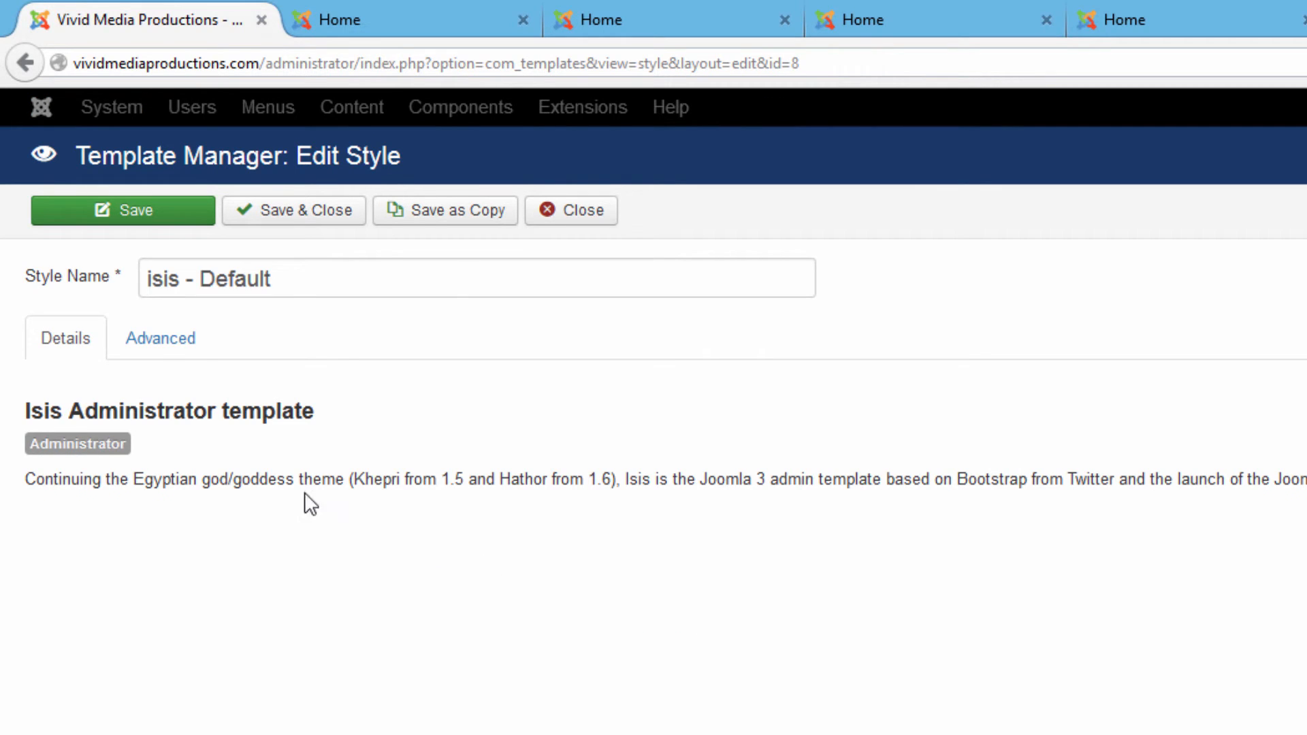
click(163, 339)
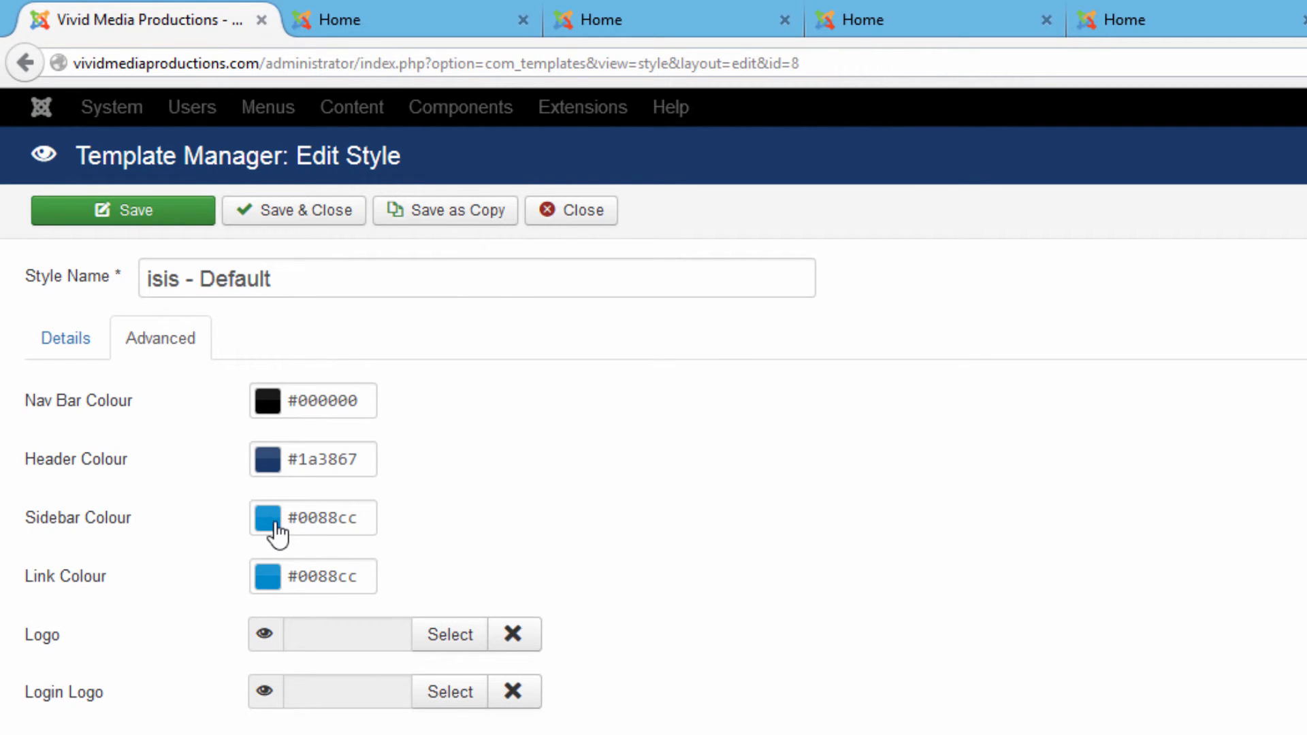
click(270, 465)
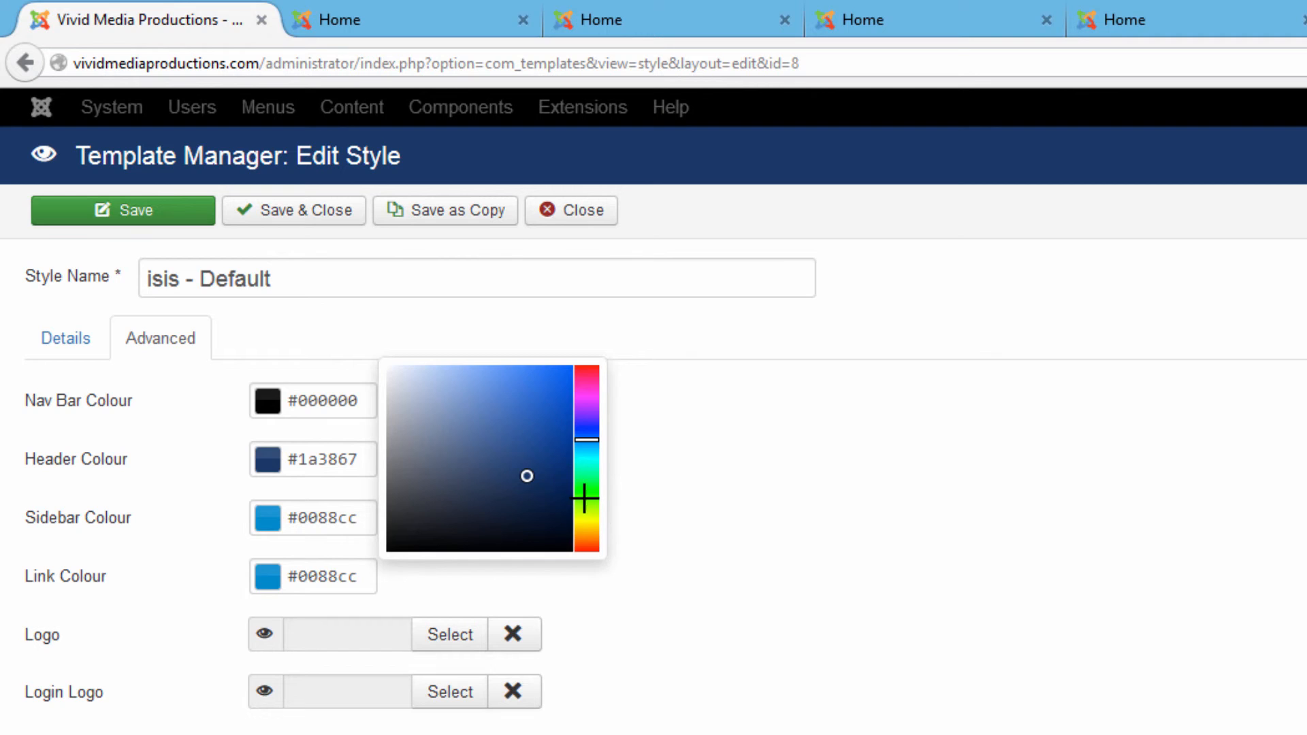
click(585, 499)
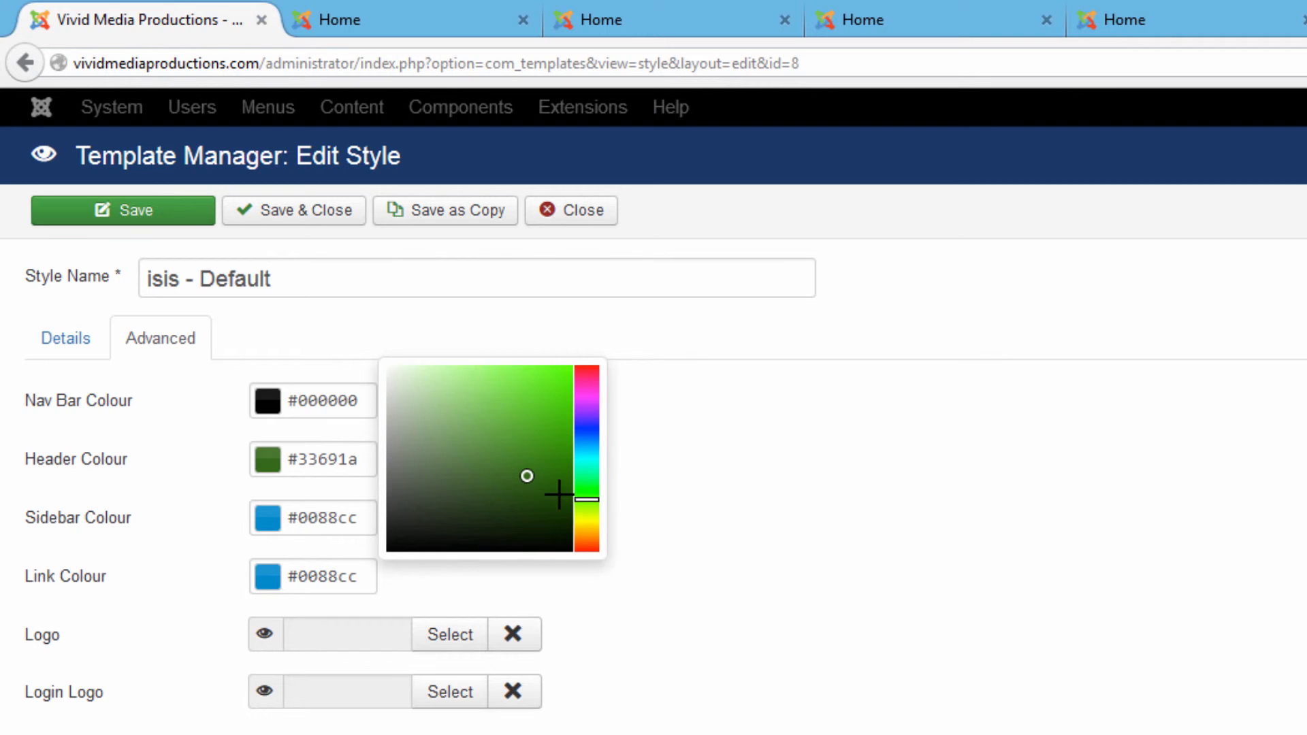
click(688, 597)
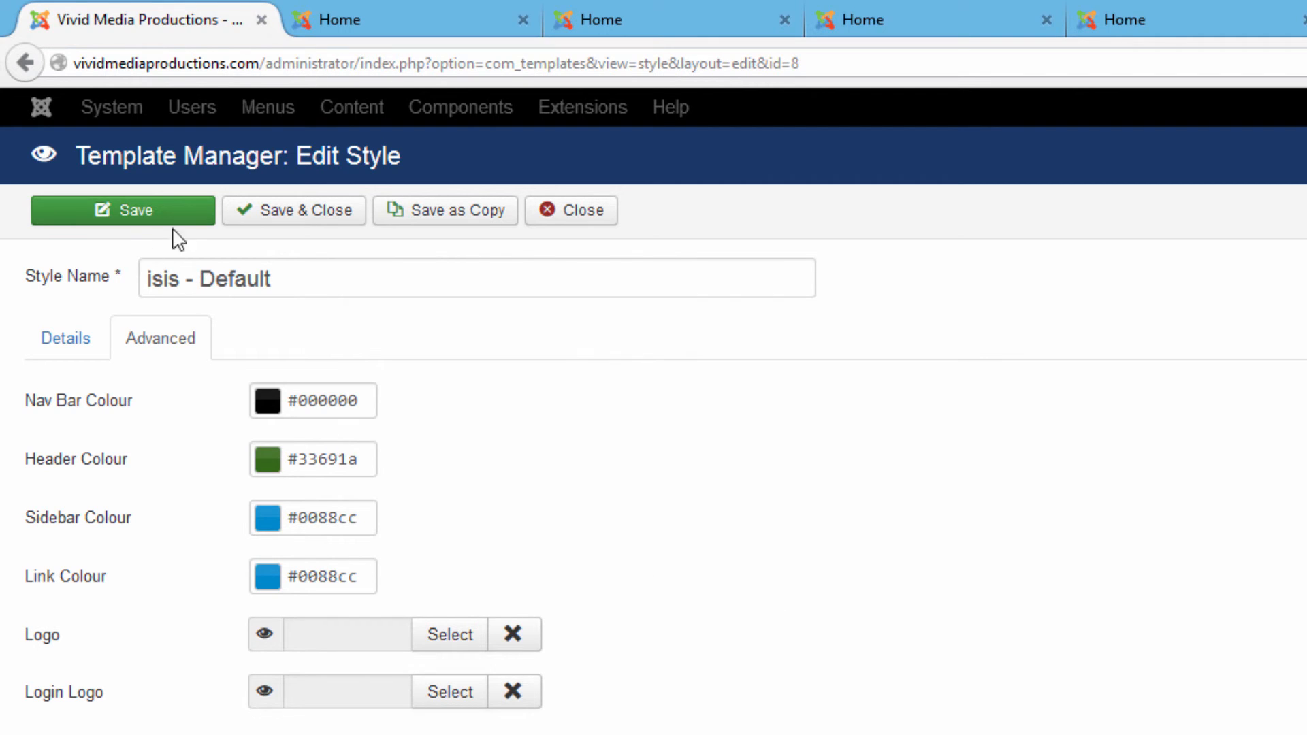
click(312, 211)
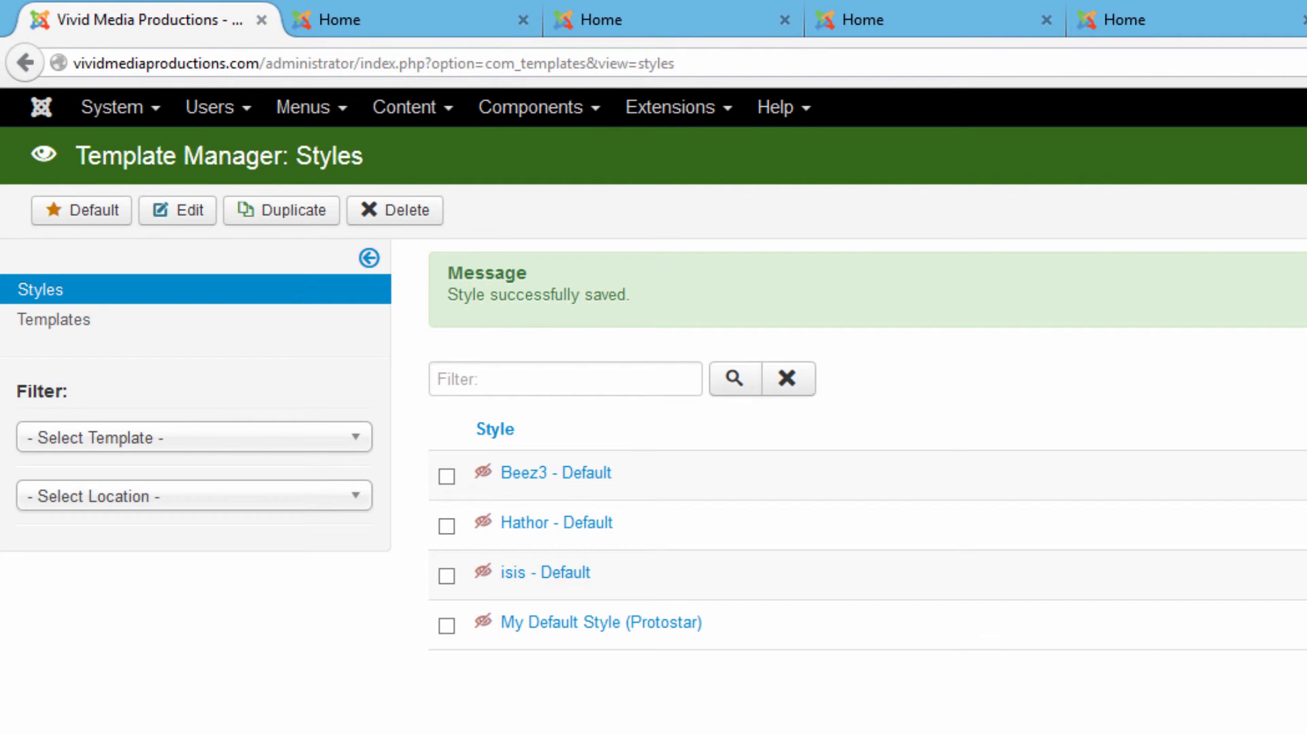